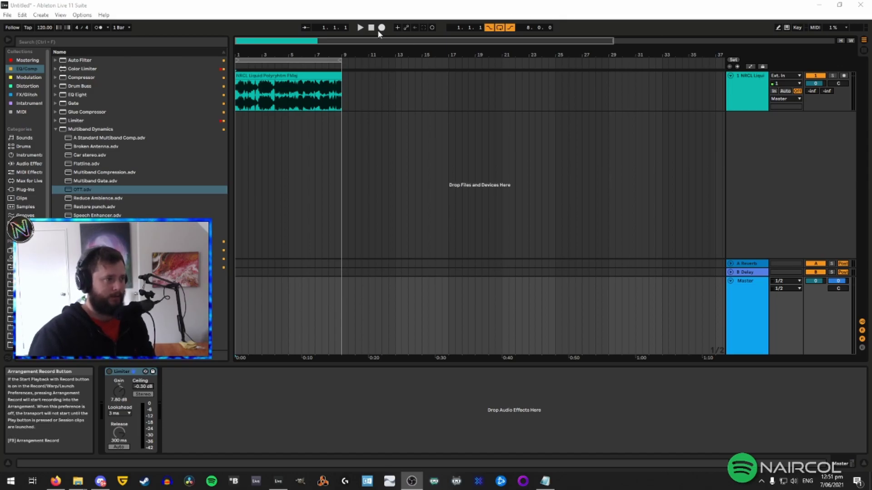
# Play back the start of the liquid polyrhythm audio clip and stop playback
pyautogui.click(360, 28)
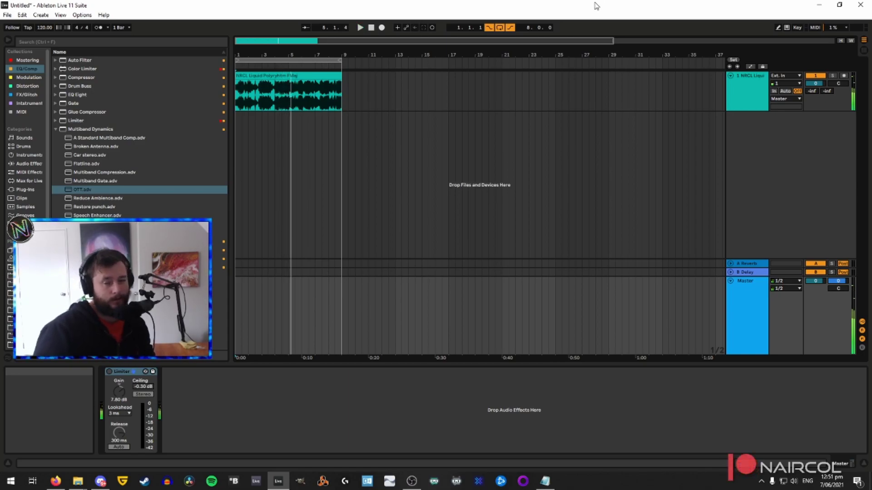
pyautogui.click(371, 28)
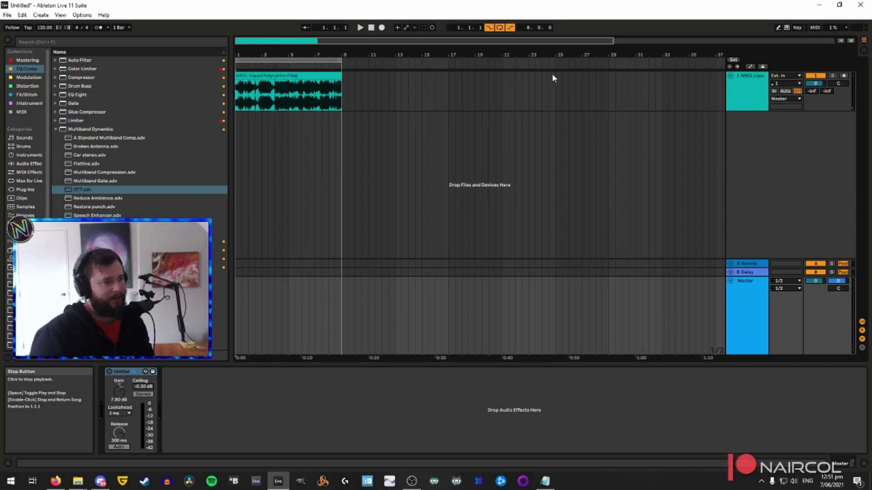
pyautogui.click(766, 132)
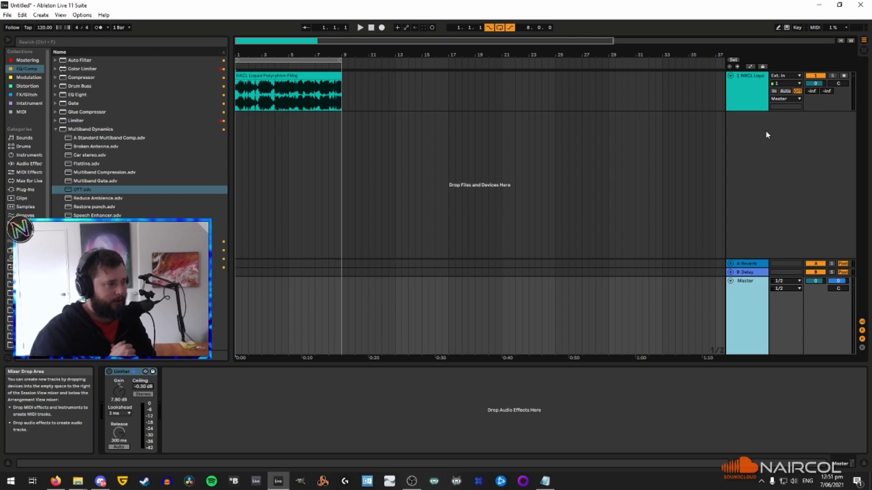
# Add a MIDI track below the audio track and load an empty Drum Rack onto it
pyautogui.click(758, 92)
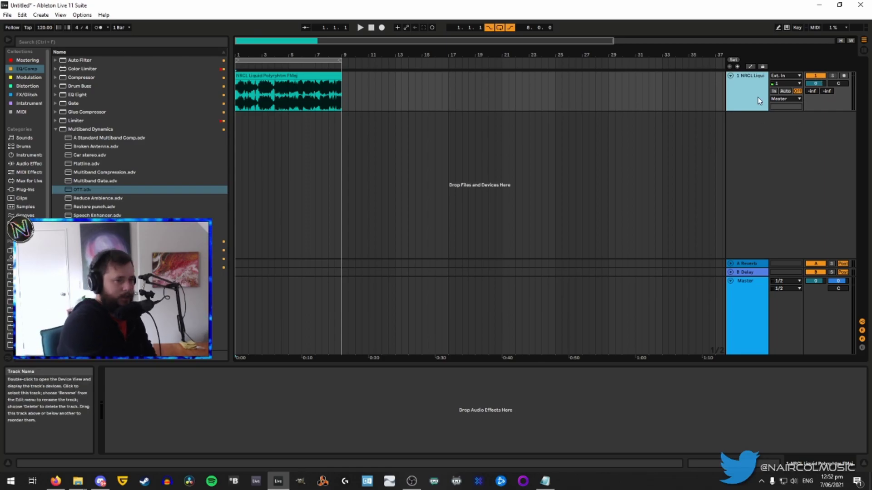
pyautogui.hotkey('ctrl', 'shift', 't')
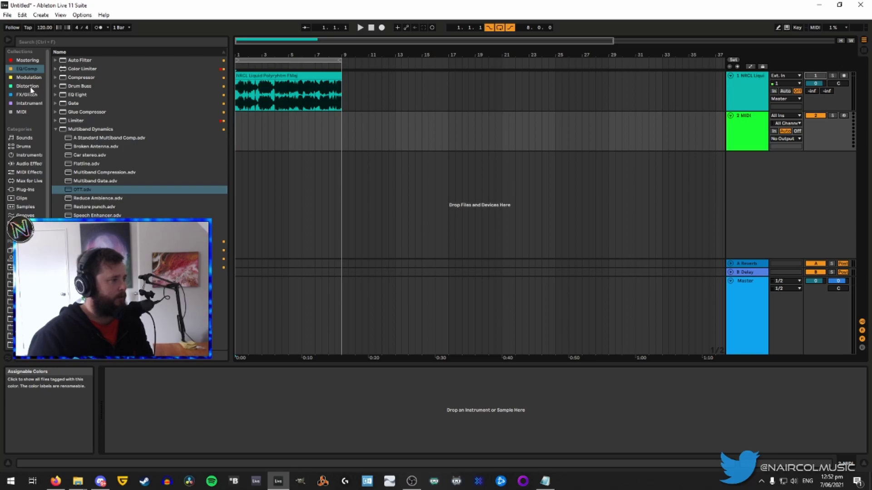
pyautogui.click(28, 103)
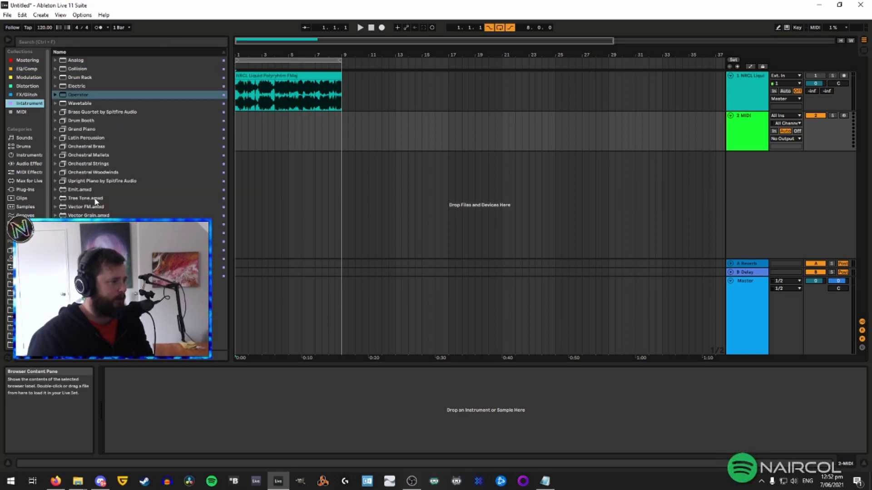
pyautogui.moveTo(79, 77); pyautogui.dragTo(180, 401)
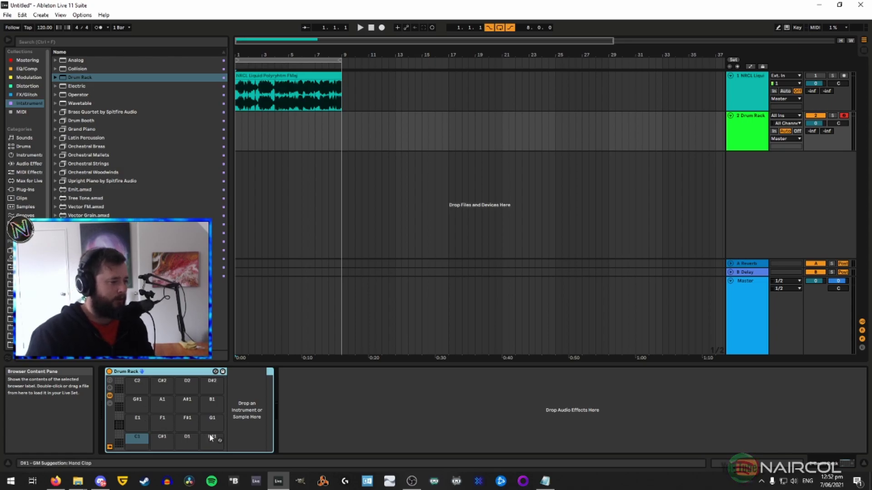
pyautogui.click(359, 427)
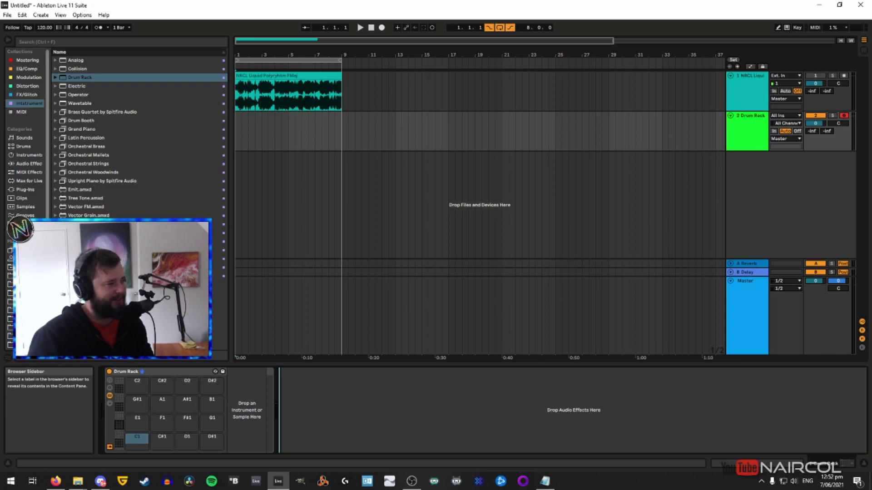
# Load all Breaking Things samples from Mr Bill Samples, Exploding Light 1 through Smashing CD Player 57, onto the Drum Rack pads starting at C1
pyautogui.scroll(-1, 26, 136)
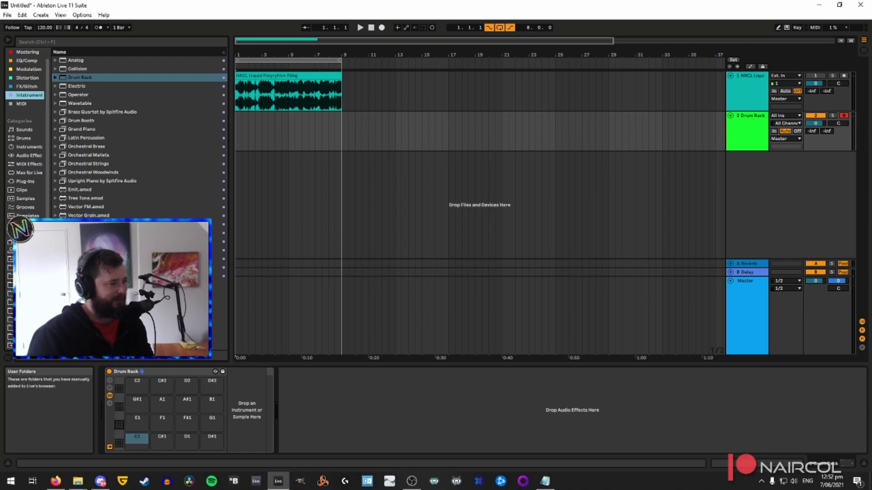
pyautogui.click(18, 268)
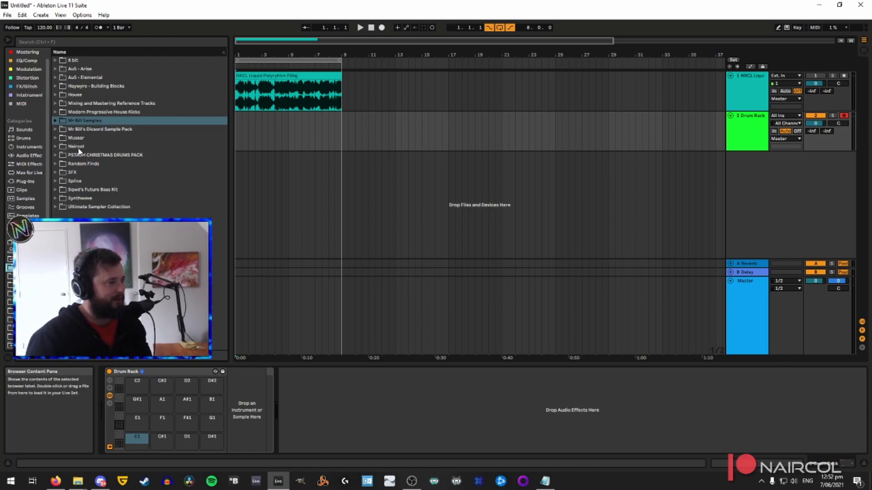
pyautogui.click(56, 121)
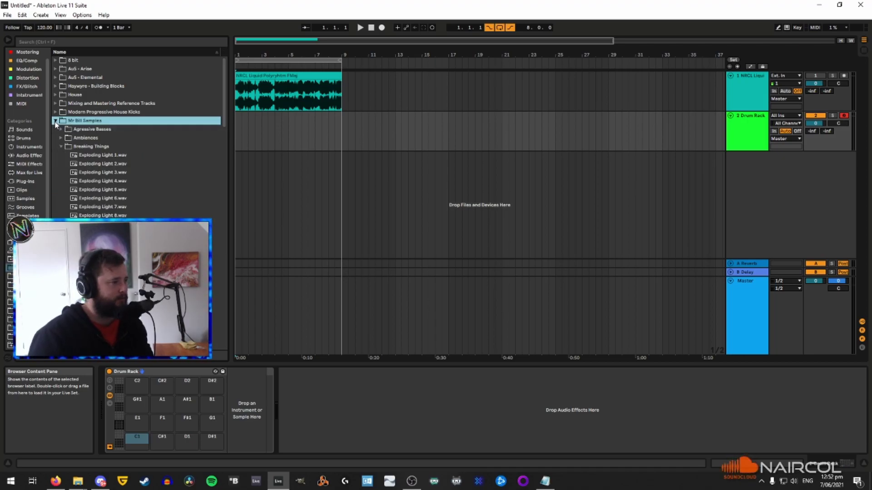
pyautogui.click(302, 427)
pyautogui.click(107, 159)
pyautogui.scroll(-7, 123, 160)
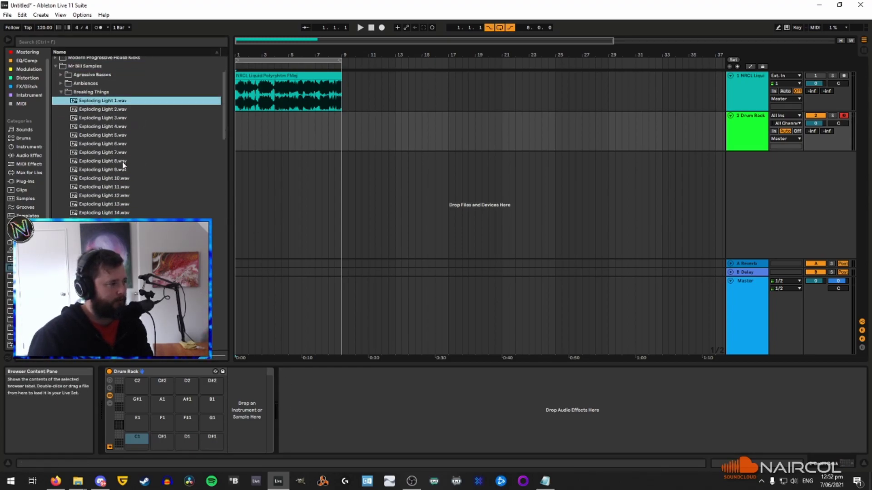
pyautogui.scroll(-15, 124, 162)
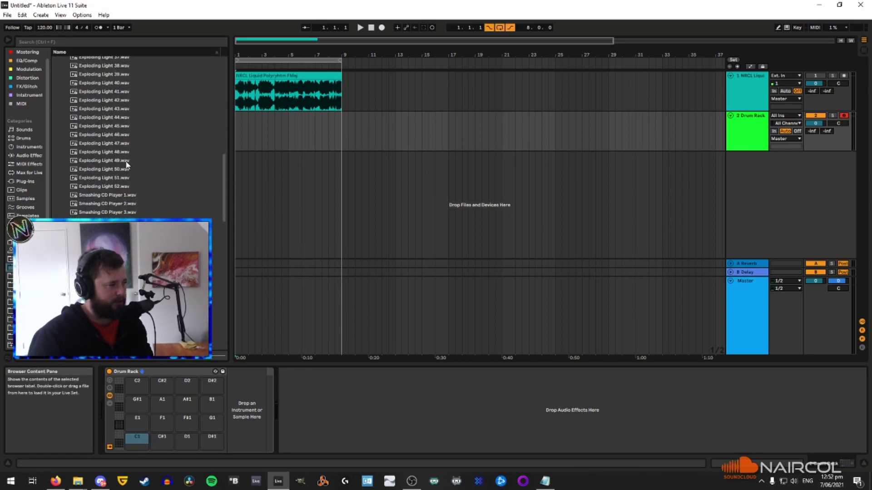
pyautogui.scroll(-10, 126, 163)
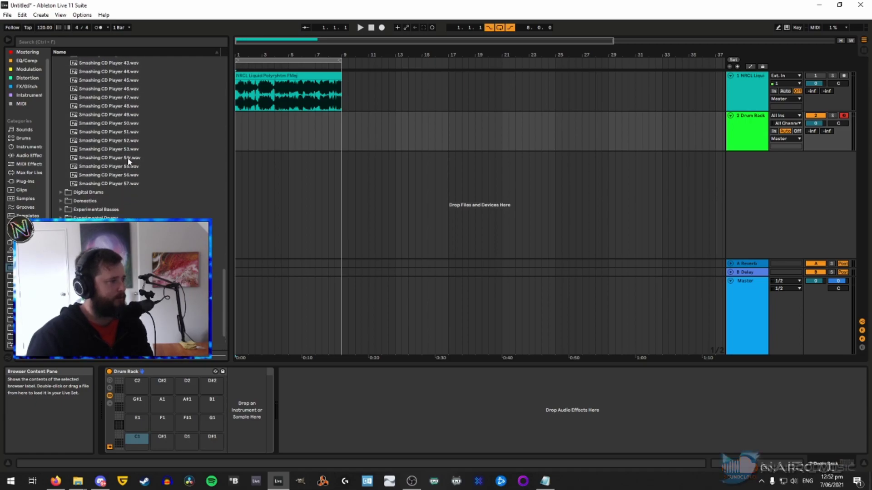
pyautogui.keyDown('shift'); pyautogui.click(115, 212); pyautogui.keyUp('shift')
pyautogui.moveTo(122, 215); pyautogui.dragTo(119, 440)
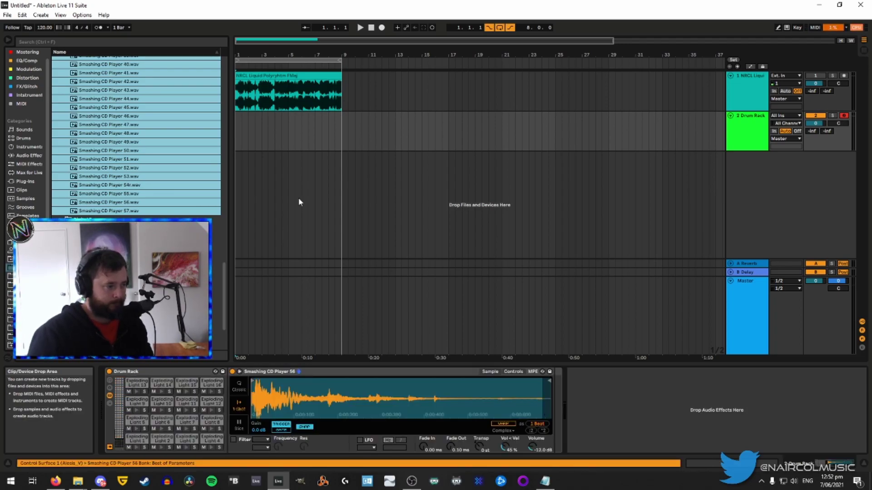
pyautogui.moveTo(225, 283); pyautogui.dragTo(232, 251)
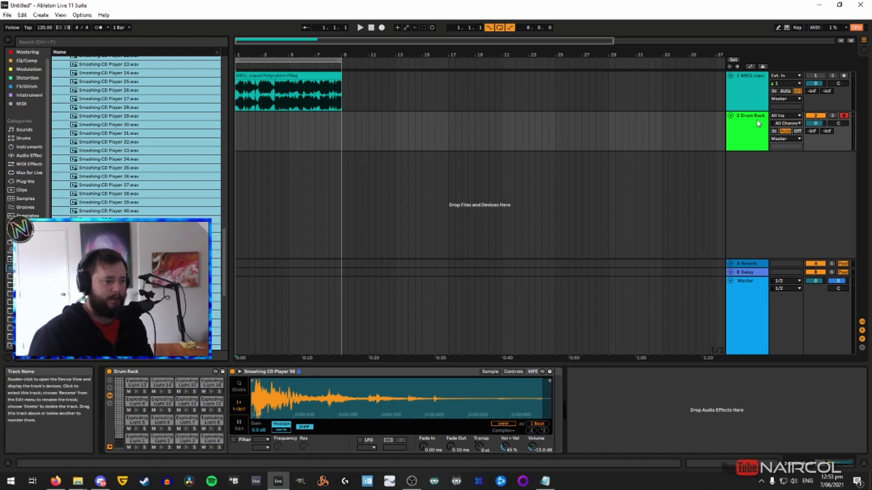
# Create an empty eight-bar MIDI clip at the start of the Drum Rack track and set its note grid to 1/2
pyautogui.moveTo(243, 136); pyautogui.dragTo(341, 145)
pyautogui.hotkey('ctrl', 'shift', 'm')
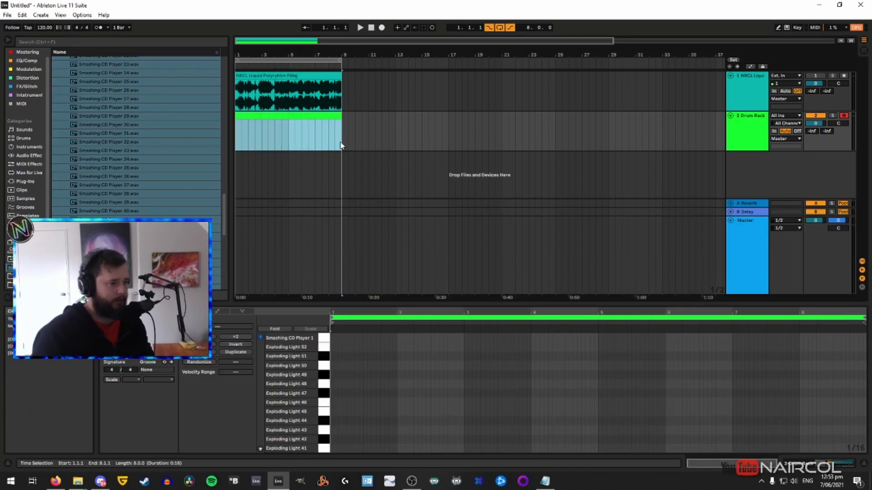
pyautogui.moveTo(364, 304); pyautogui.dragTo(386, 158)
pyautogui.rightClick(373, 258)
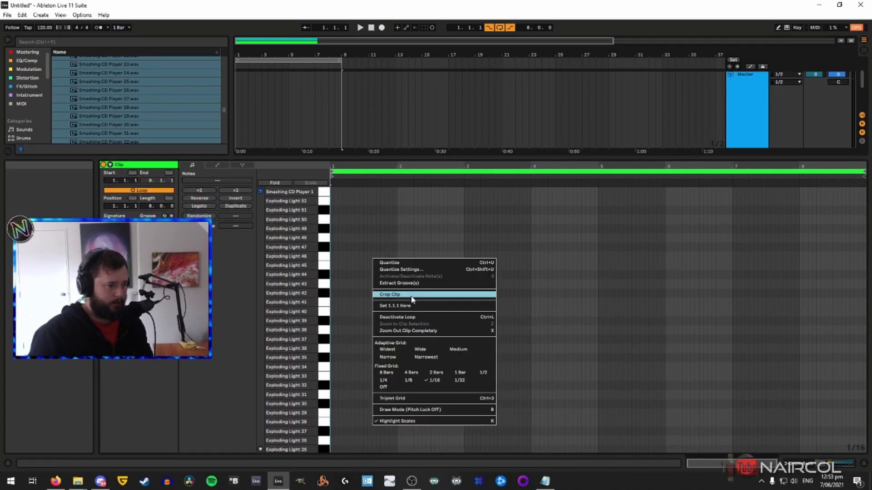
pyautogui.click(483, 374)
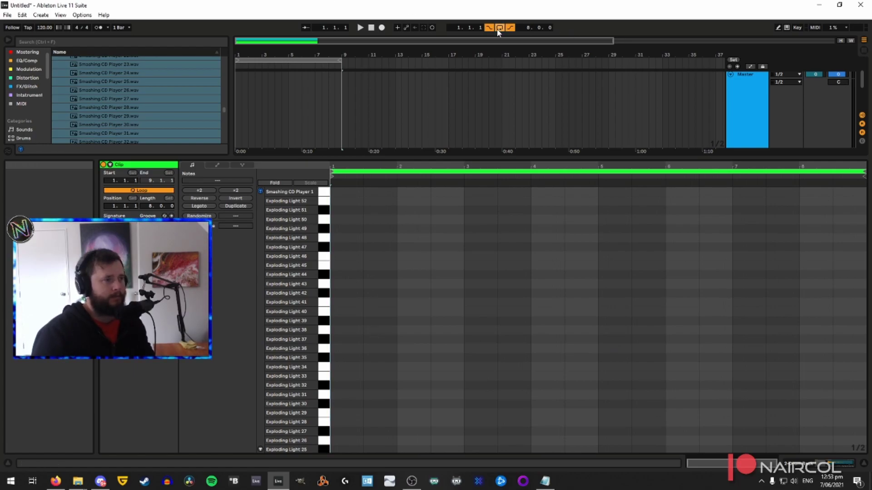
# Draw sixteen consecutive half-bar notes across the eight-bar clip, scattered randomly over the Exploding Light and Smashing CD Player samples
pyautogui.press('b')
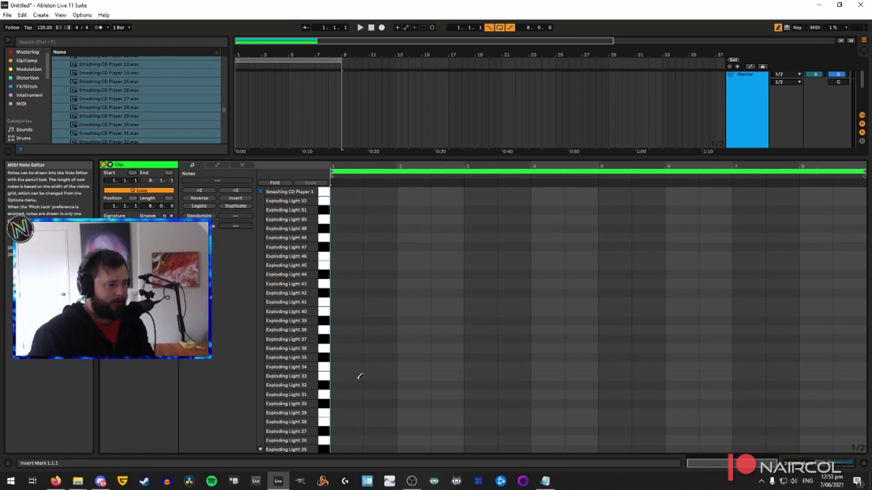
pyautogui.scroll(-5, 349, 400)
pyautogui.click(347, 415)
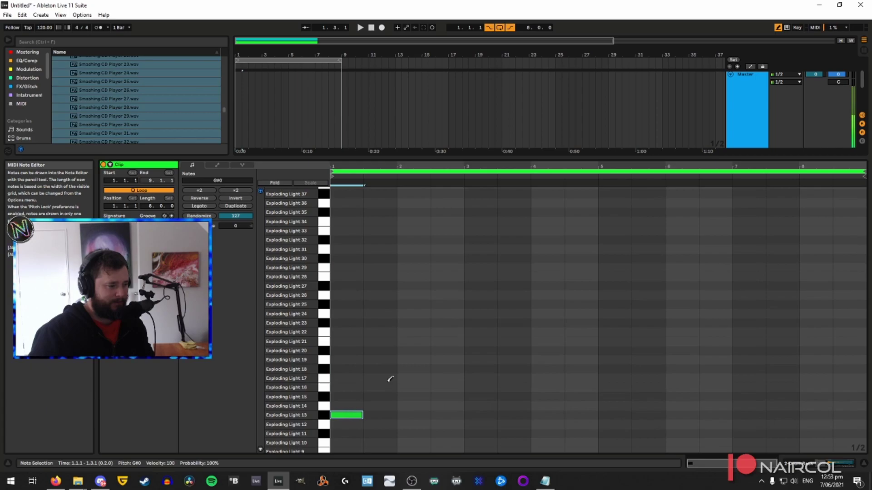
pyautogui.click(377, 231)
pyautogui.scroll(-3, 438, 347)
pyautogui.click(411, 400)
pyautogui.scroll(11, 500, 329)
pyautogui.click(457, 260)
pyautogui.scroll(-5, 525, 360)
pyautogui.click(481, 296)
pyautogui.scroll(5, 552, 331)
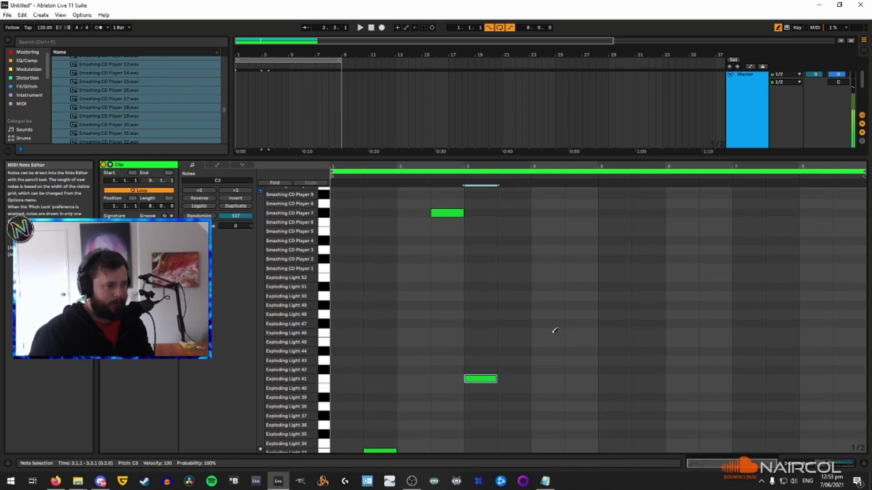
pyautogui.click(514, 257)
pyautogui.scroll(2, 554, 243)
pyautogui.click(548, 247)
pyautogui.scroll(-5, 566, 375)
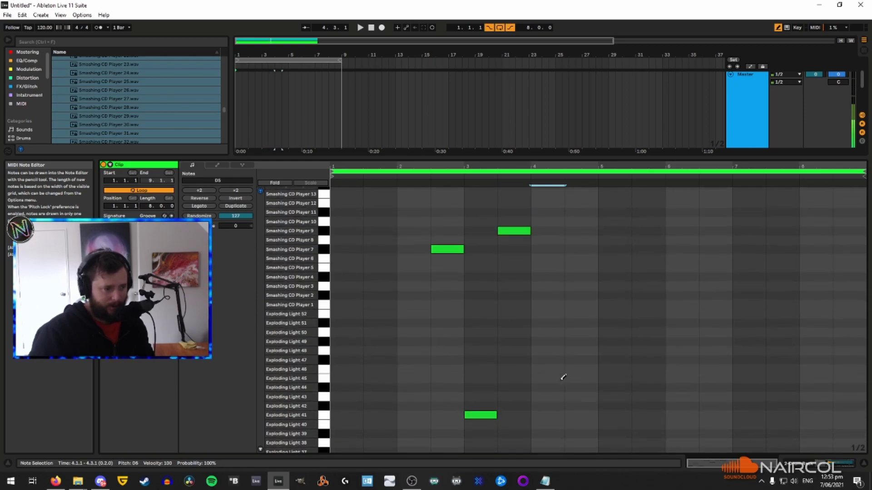
pyautogui.click(582, 364)
pyautogui.scroll(-5, 626, 379)
pyautogui.click(608, 353)
pyautogui.scroll(-5, 662, 358)
pyautogui.click(648, 337)
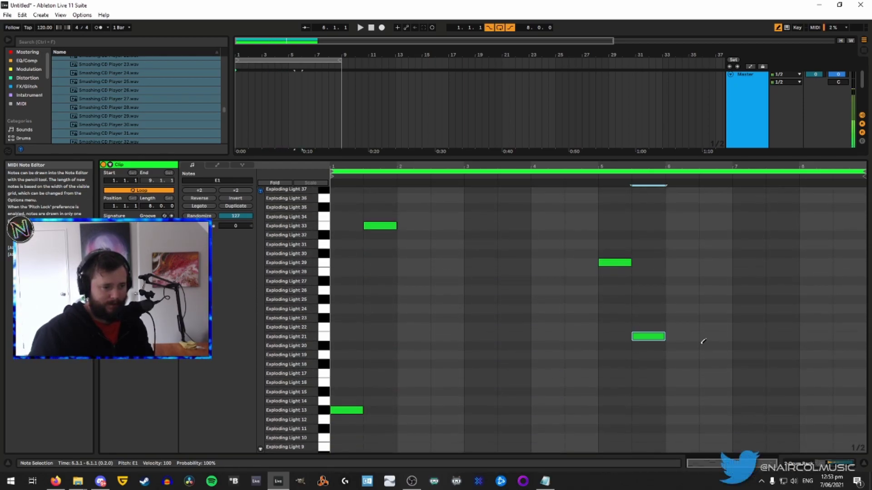
pyautogui.scroll(10, 720, 303)
pyautogui.click(681, 259)
pyautogui.click(722, 213)
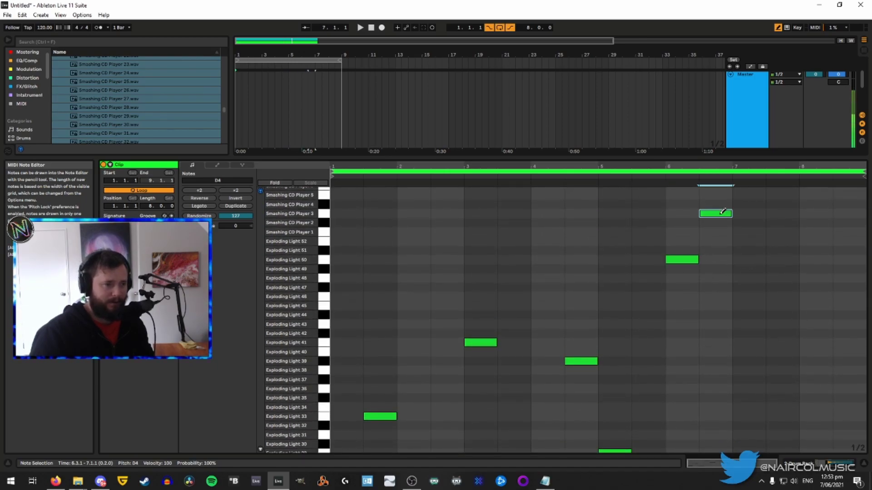
pyautogui.scroll(-3, 747, 255)
pyautogui.click(749, 294)
pyautogui.scroll(-11, 759, 318)
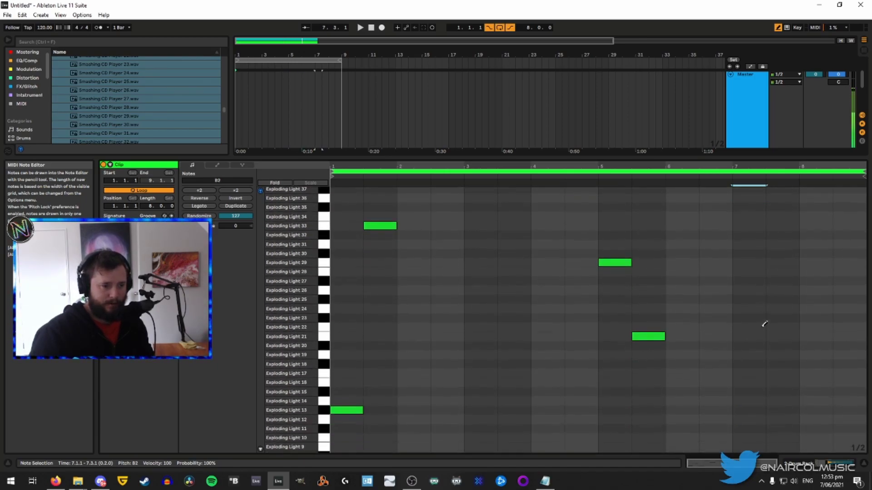
pyautogui.click(816, 365)
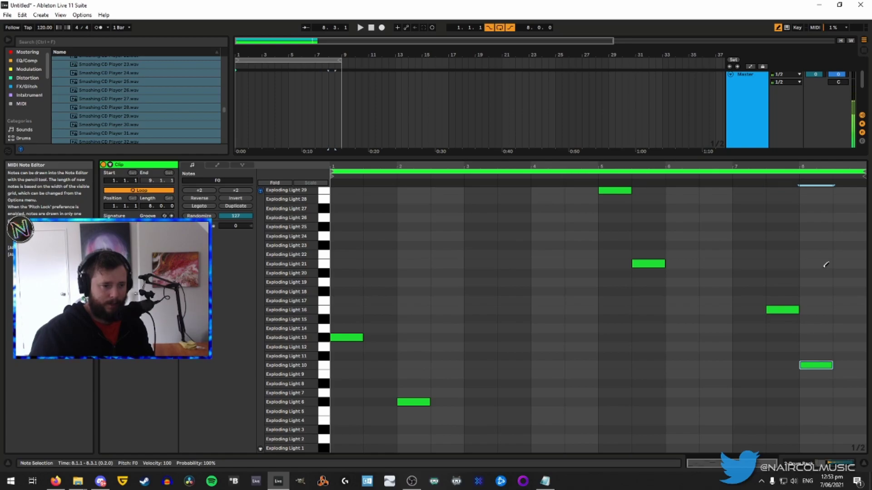
pyautogui.scroll(10, 835, 295)
pyautogui.click(849, 233)
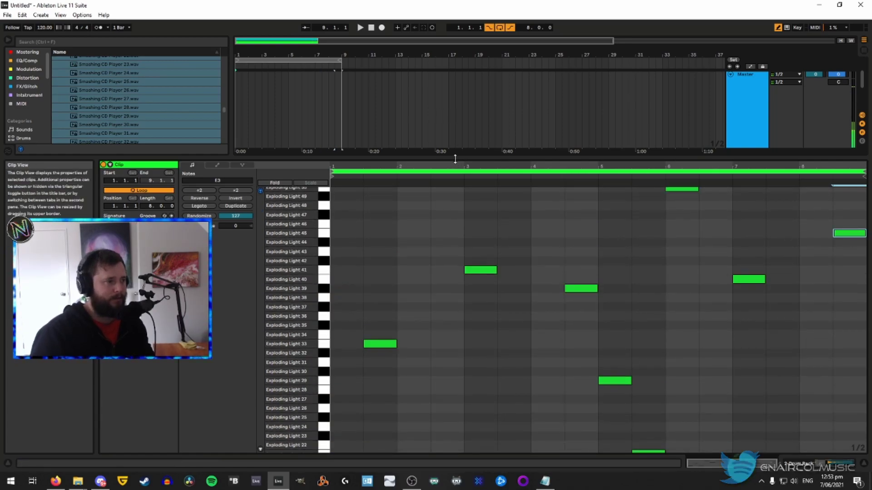
# Shrink the note editor to show the arrangement, display the Drum Rack devices and play back the drawn pattern
pyautogui.moveTo(461, 161); pyautogui.dragTo(464, 365)
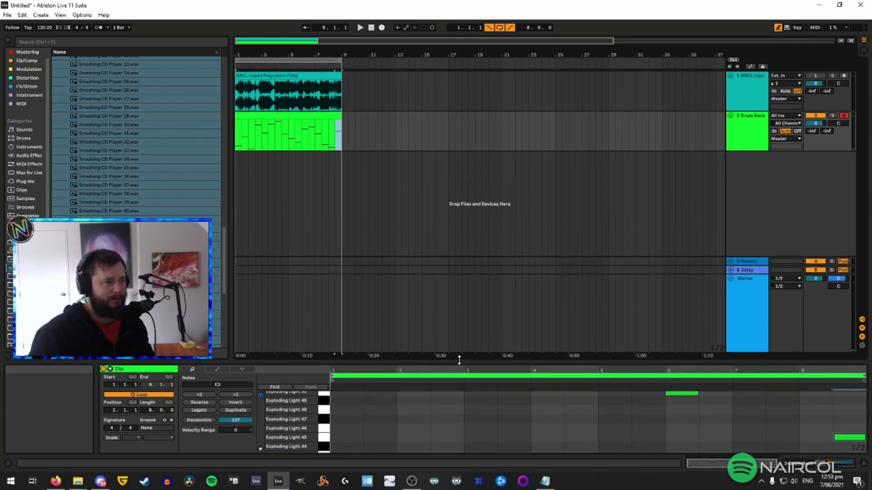
pyautogui.click(735, 132)
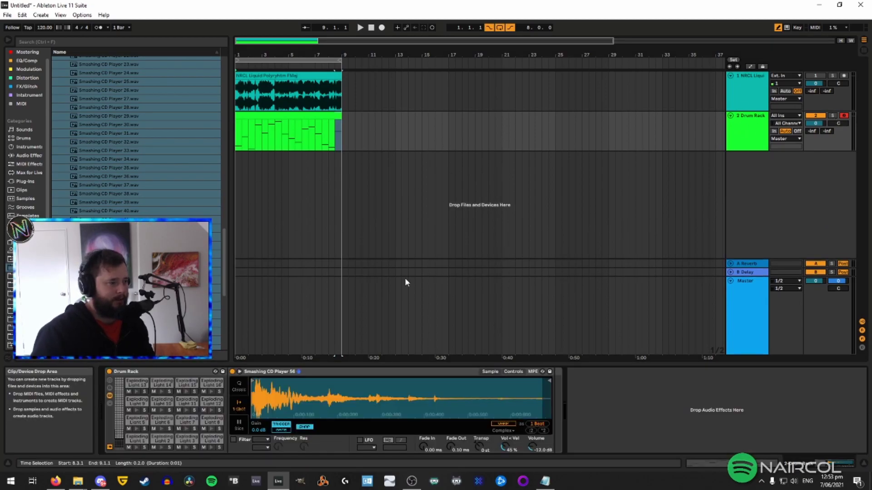
pyautogui.press('space')
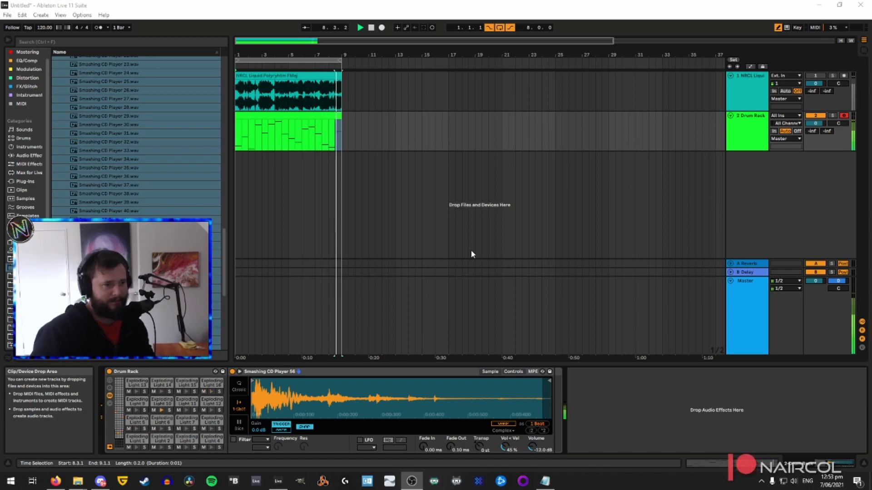
# Duplicate the Drum Rack track with its clip and deactivate the original track and its MIDI clip
pyautogui.click(744, 132)
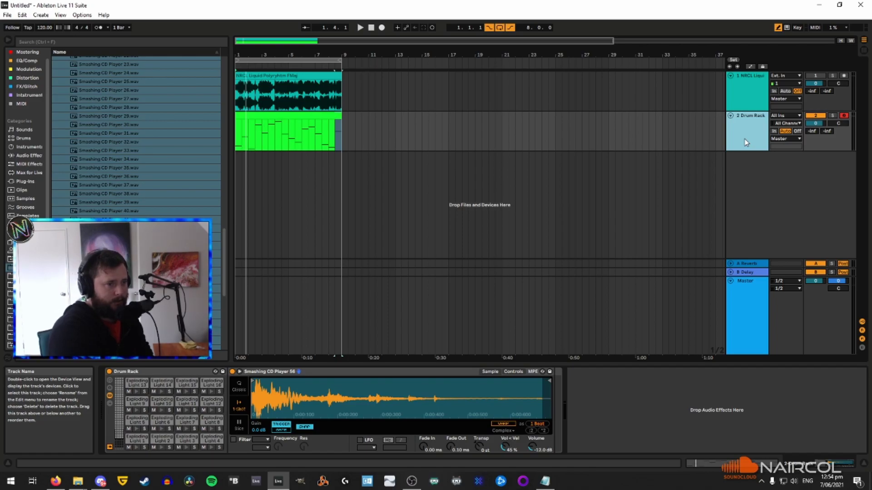
pyautogui.hotkey('ctrl', 'd')
pyautogui.click(734, 133)
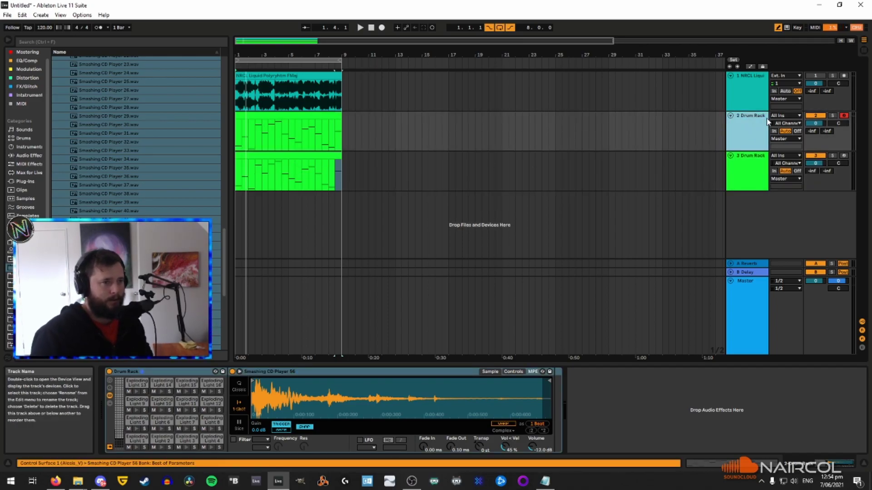
pyautogui.click(308, 118)
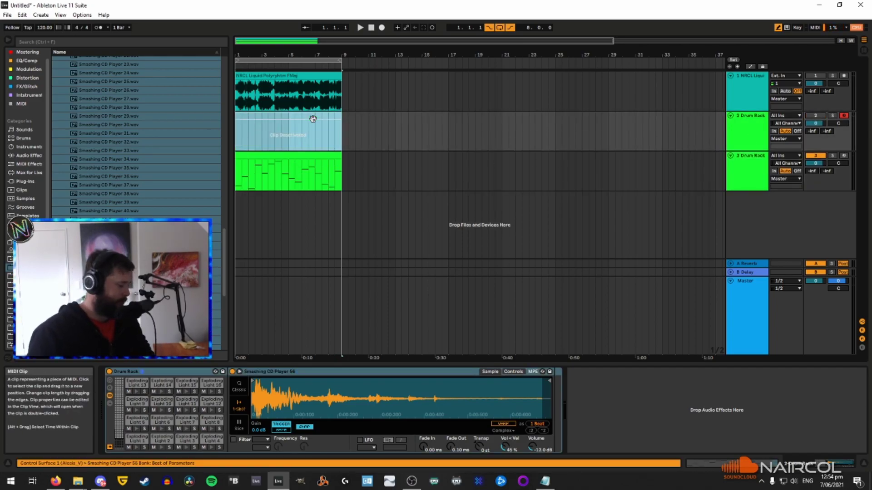
pyautogui.press('0')
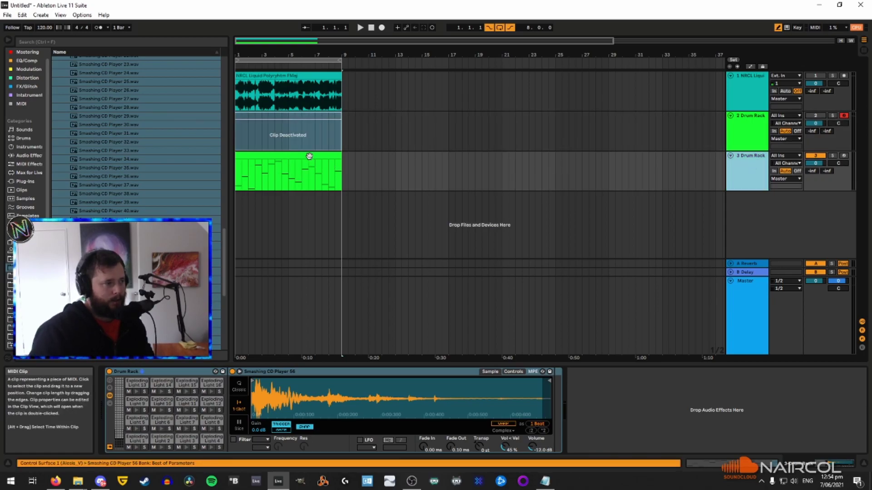
# Freeze the duplicated Drum Rack track and flatten it to audio
pyautogui.rightClick(644, 175)
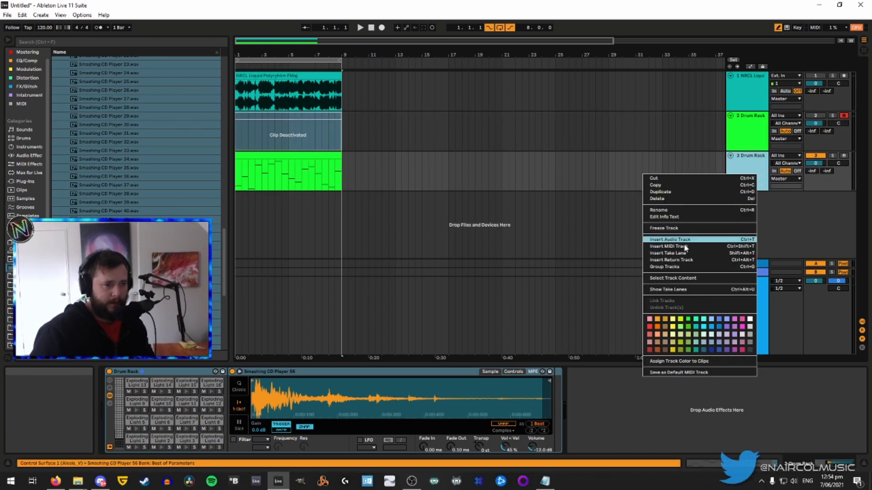
pyautogui.click(677, 228)
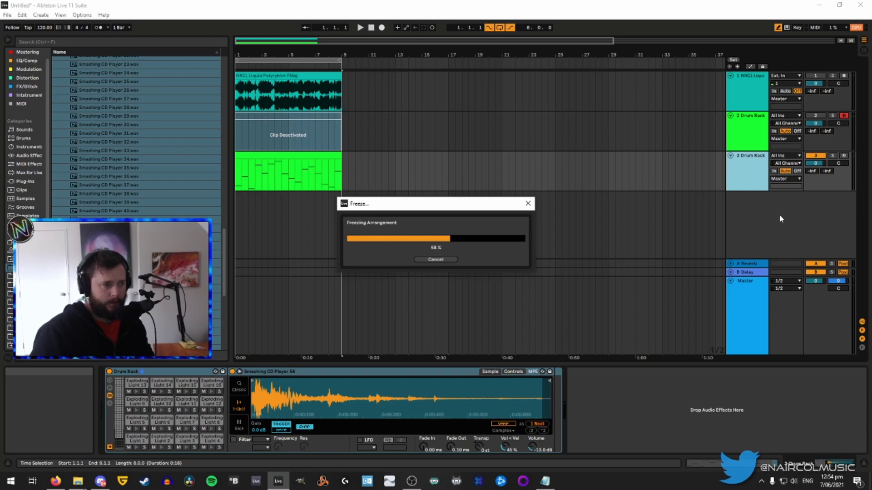
pyautogui.rightClick(748, 173)
pyautogui.click(782, 235)
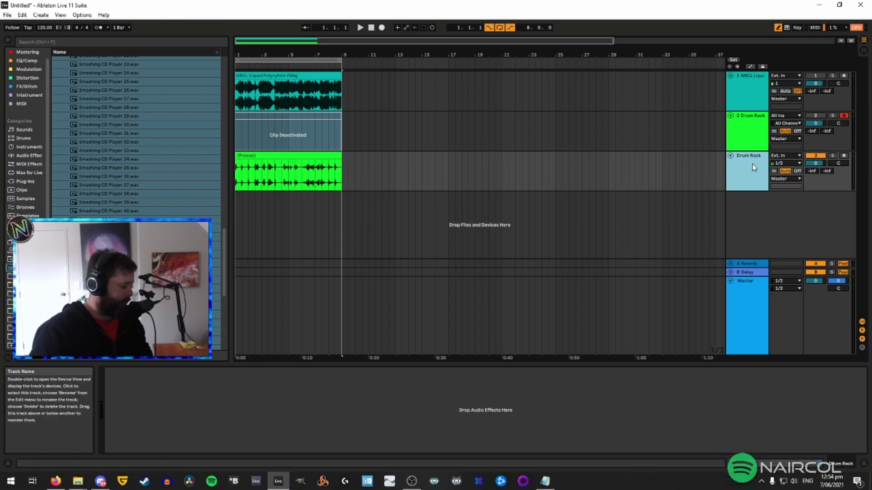
# Duplicate the flattened Drum Rack track and reverse the audio clip on the copy
pyautogui.hotkey('ctrl', 'd')
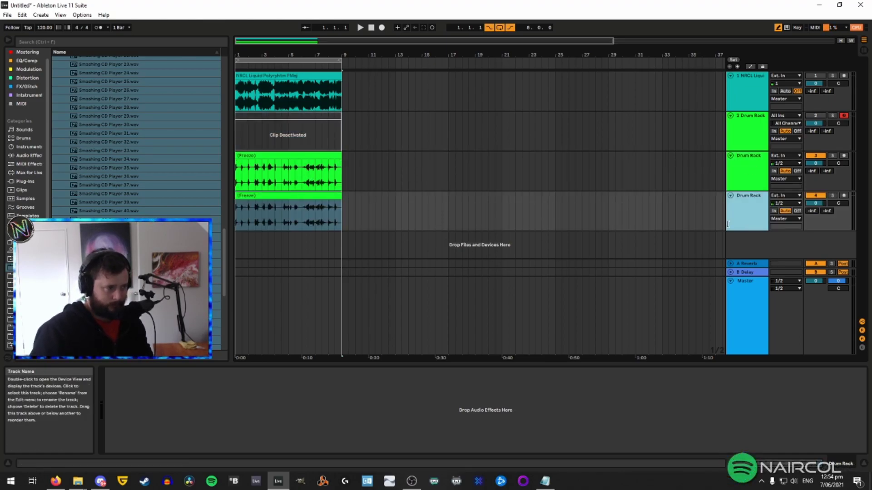
pyautogui.click(311, 196)
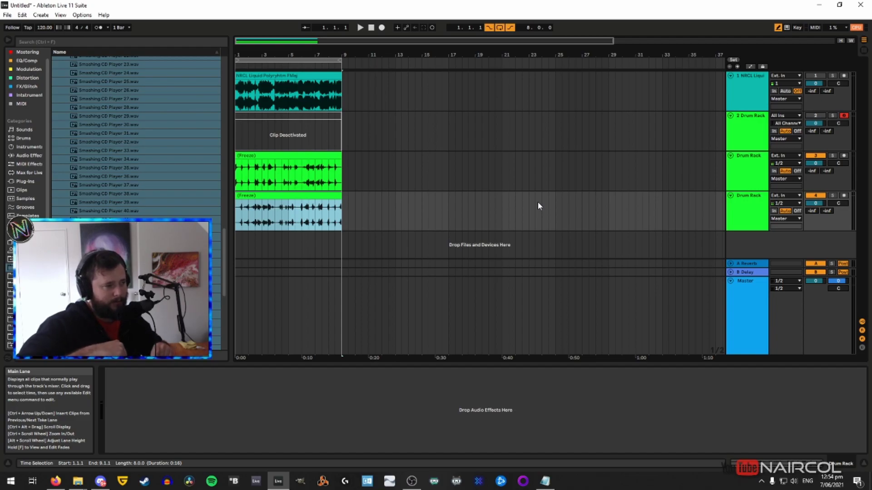
# Play the two flattened Drum Rack tracks together from the start and deactivate both of them
pyautogui.click(371, 28)
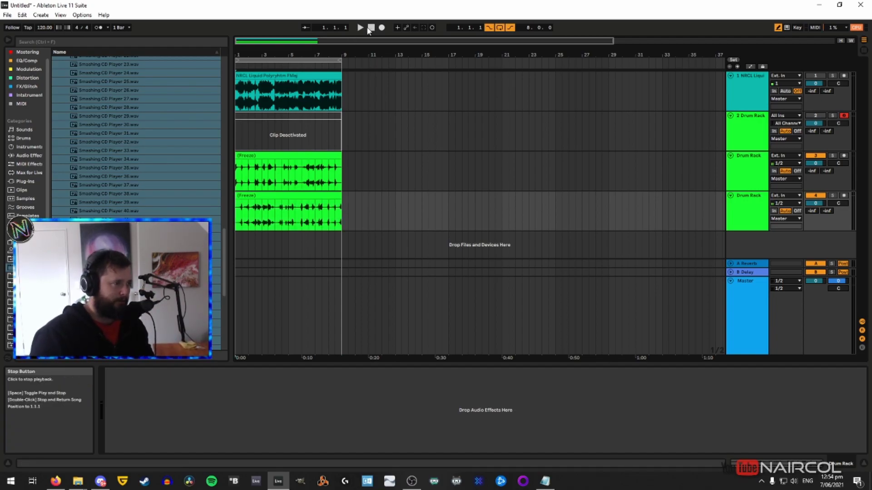
pyautogui.click(360, 28)
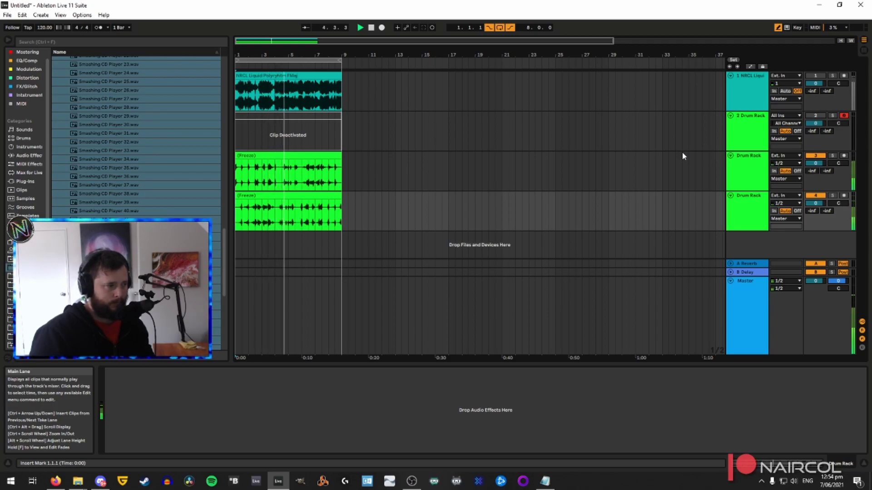
pyautogui.click(746, 167)
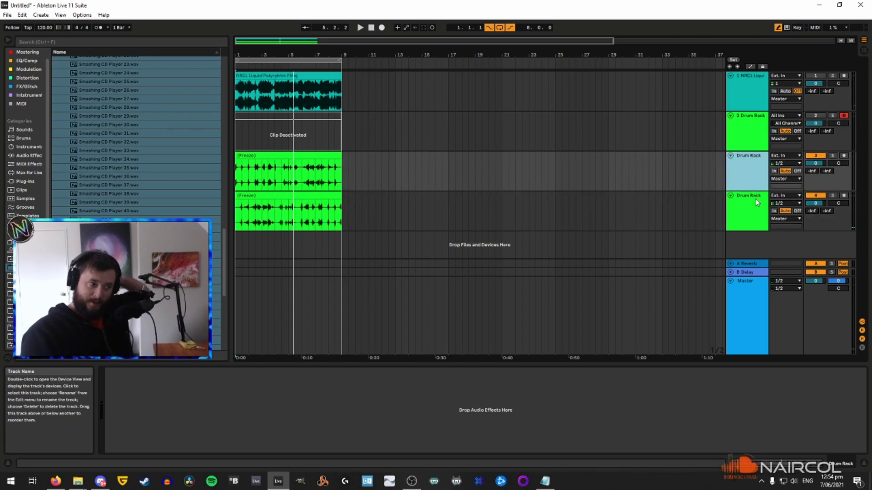
pyautogui.click(744, 211)
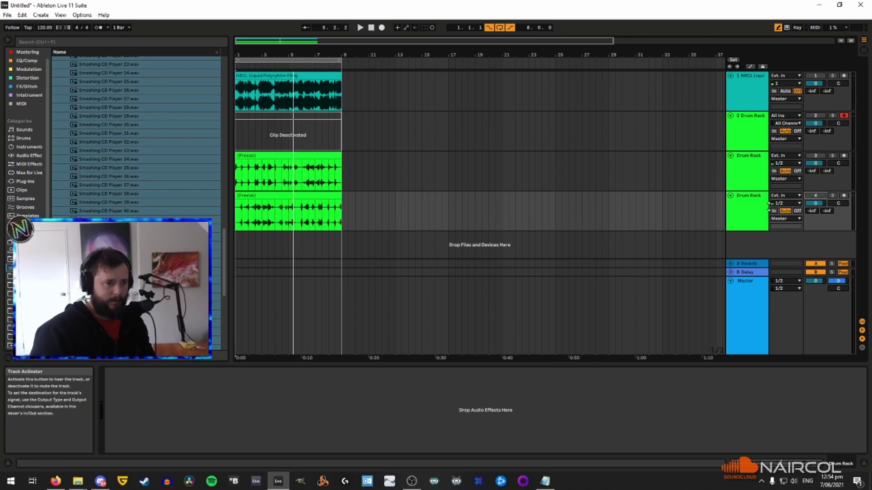
# Insert a MIDI track below the last Drum Rack track and load the Operator instrument onto it
pyautogui.click(761, 210)
pyautogui.hotkey('ctrl', 'shift', 't')
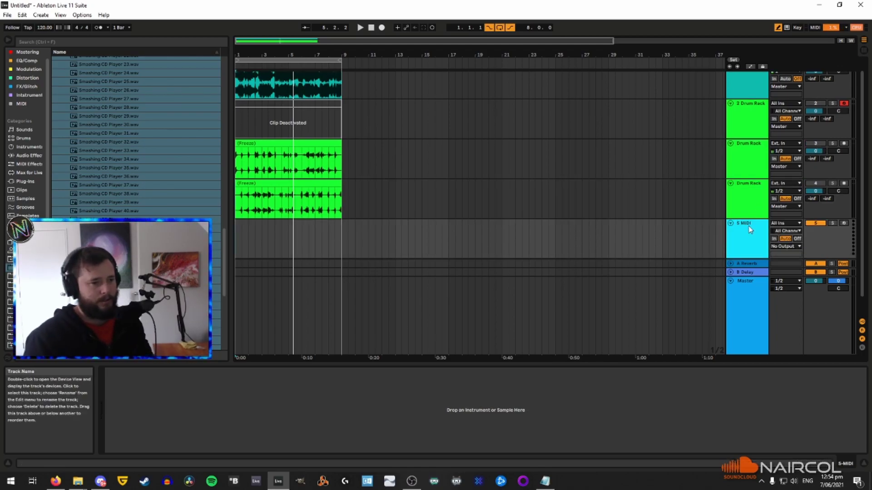
pyautogui.click(27, 95)
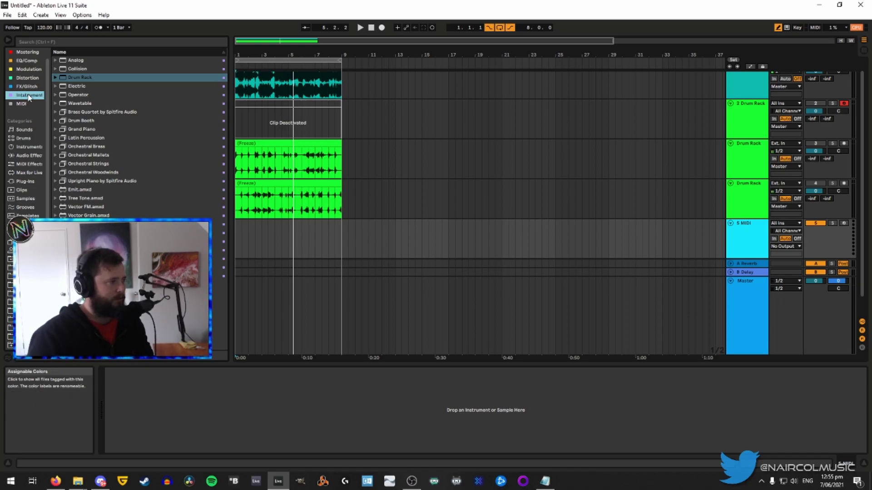
pyautogui.click(81, 95)
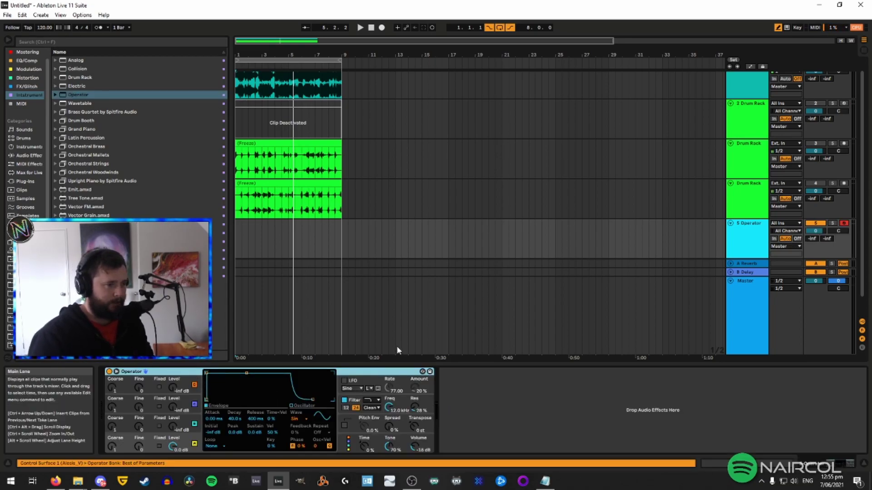
# Create an empty eight-bar MIDI clip at the start of the Operator track and enlarge its note editor
pyautogui.moveTo(250, 242); pyautogui.dragTo(344, 252)
pyautogui.hotkey('ctrl', 'shift', 'm')
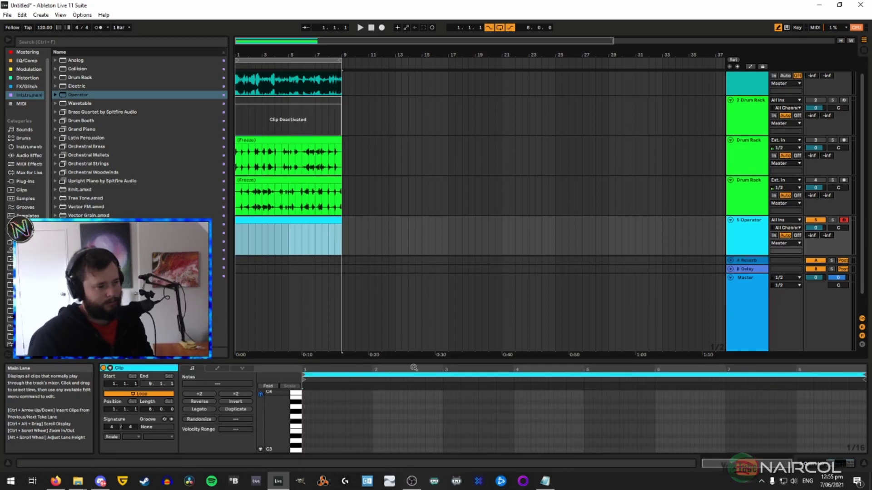
pyautogui.moveTo(429, 364); pyautogui.dragTo(429, 198)
# Enter a one-beat F1 note at the clip's start with the grid at 1/8 and Draw Mode off, and audition it
pyautogui.scroll(-1, 322, 375)
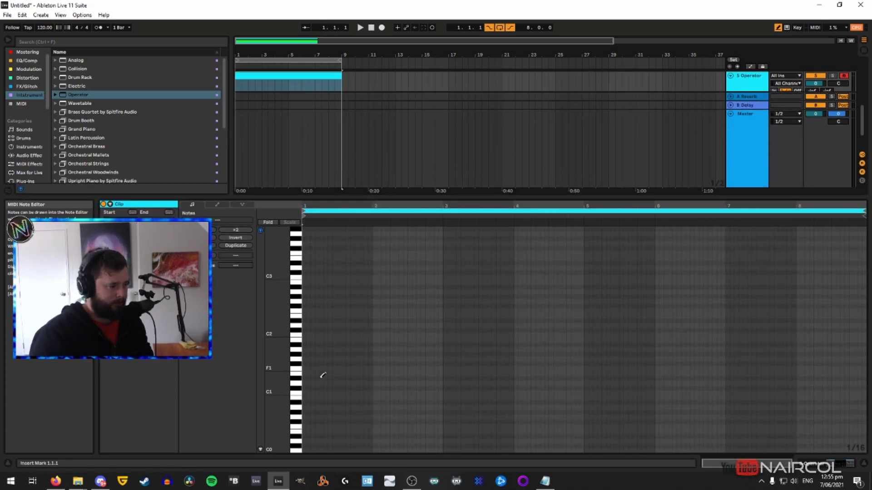
pyautogui.click(306, 368)
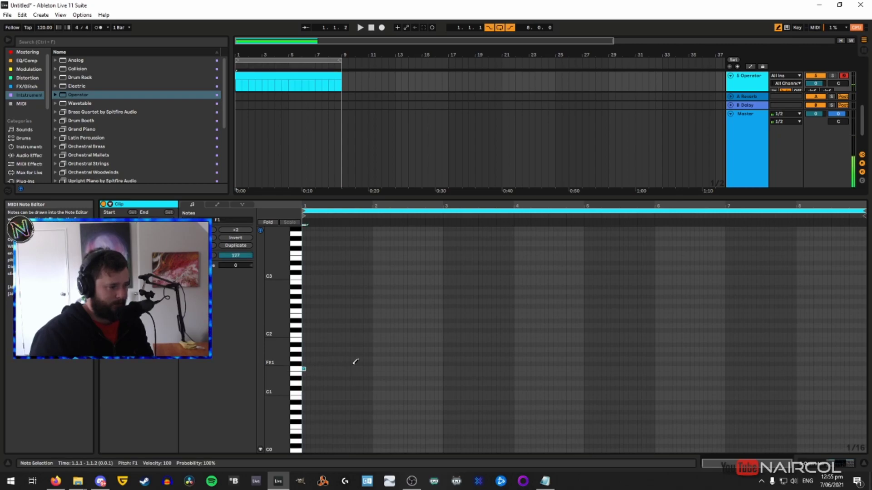
pyautogui.rightClick(314, 353)
pyautogui.click(330, 362)
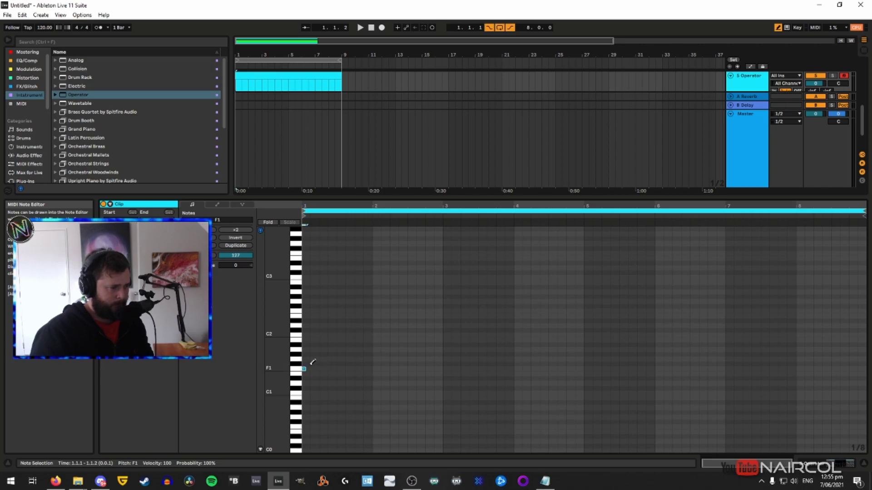
pyautogui.click(778, 28)
pyautogui.moveTo(317, 371); pyautogui.dragTo(318, 379)
pyautogui.press('space')
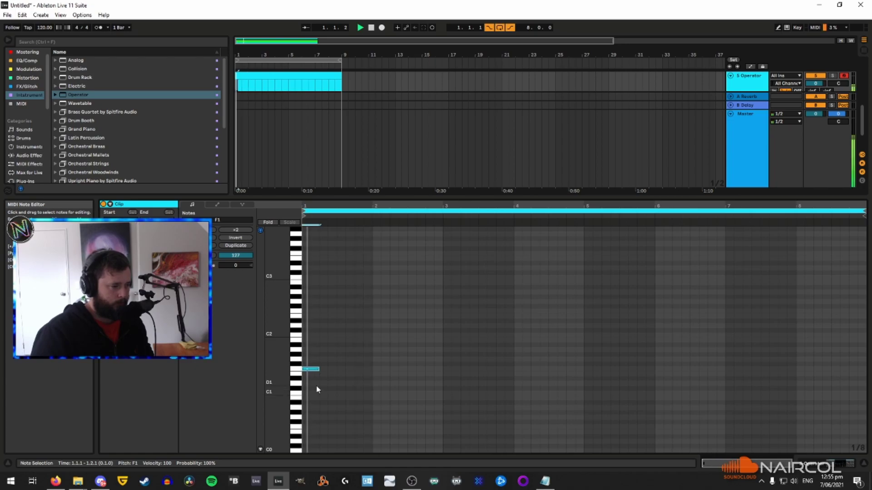
pyautogui.press('space')
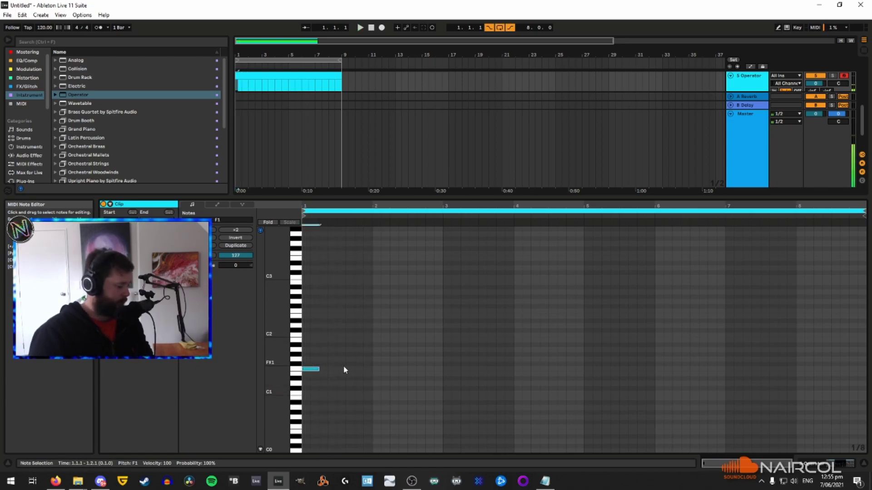
# Repeat the one-beat F1 note back to back across the whole eight-bar clip
pyautogui.hotkey('ctrl', 'd')
pyautogui.hotkey('ctrl', 'd')
pyautogui.hotkey('ctrl', 'd')
pyautogui.hotkey('ctrl', 'd')
pyautogui.hotkey('ctrl', 'd')
pyautogui.hotkey('ctrl', 'd')
pyautogui.hotkey('ctrl', 'd')
pyautogui.hotkey('ctrl', 'd')
pyautogui.hotkey('ctrl', 'd')
pyautogui.hotkey('ctrl', 'd')
pyautogui.hotkey('ctrl', 'd')
pyautogui.hotkey('ctrl', 'd')
pyautogui.hotkey('ctrl', 'd')
pyautogui.hotkey('ctrl', 'd')
pyautogui.hotkey('ctrl', 'd')
pyautogui.hotkey('ctrl', 'd')
pyautogui.hotkey('ctrl', 'd')
pyautogui.hotkey('ctrl', 'd')
pyautogui.hotkey('ctrl', 'd')
pyautogui.hotkey('ctrl', 'd')
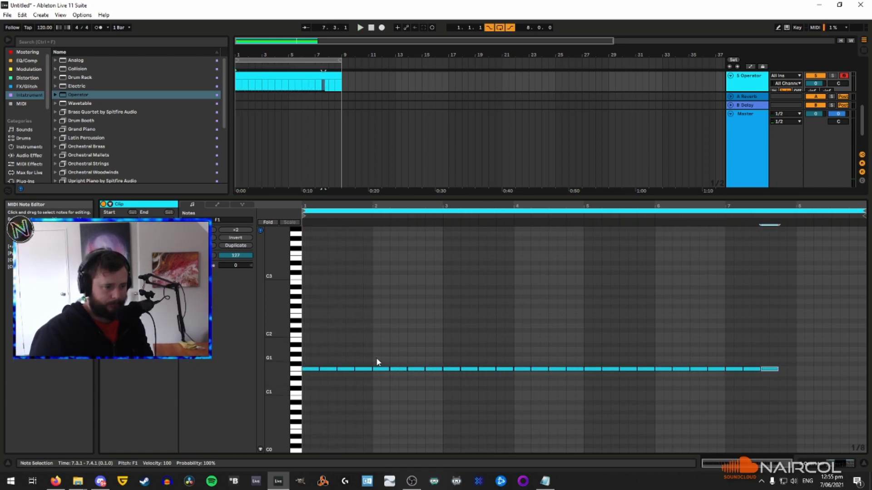
# Copy the full row of F1 notes up to A1, C2 and E2 to stack a chord
pyautogui.moveTo(309, 355); pyautogui.dragTo(863, 422)
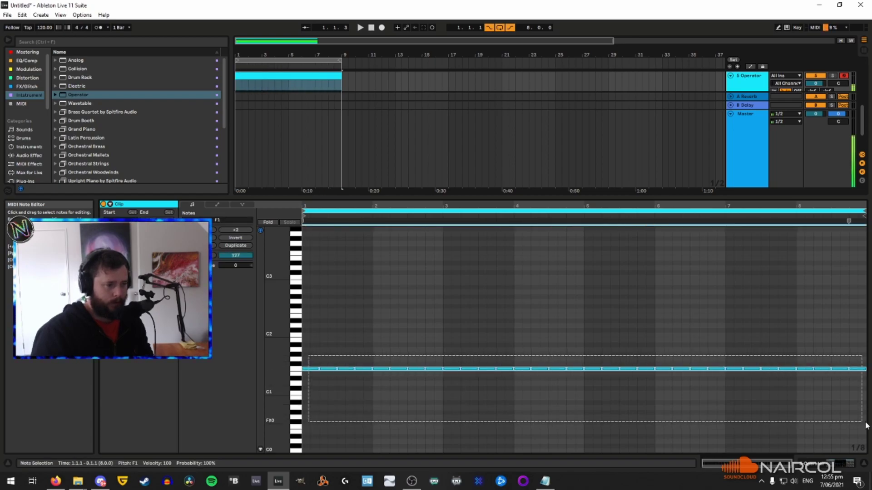
pyautogui.moveTo(312, 372); pyautogui.dragTo(863, 354)
pyautogui.scroll(2, 399, 393)
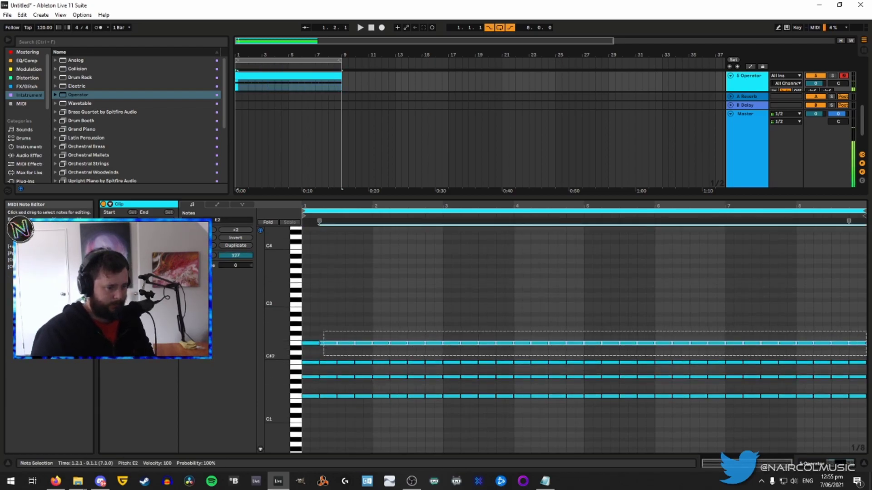
# Delete all E2 notes except the first and lengthen that one to three eighth notes
pyautogui.press('Delete')
pyautogui.click(313, 352)
pyautogui.moveTo(319, 344); pyautogui.dragTo(327, 343)
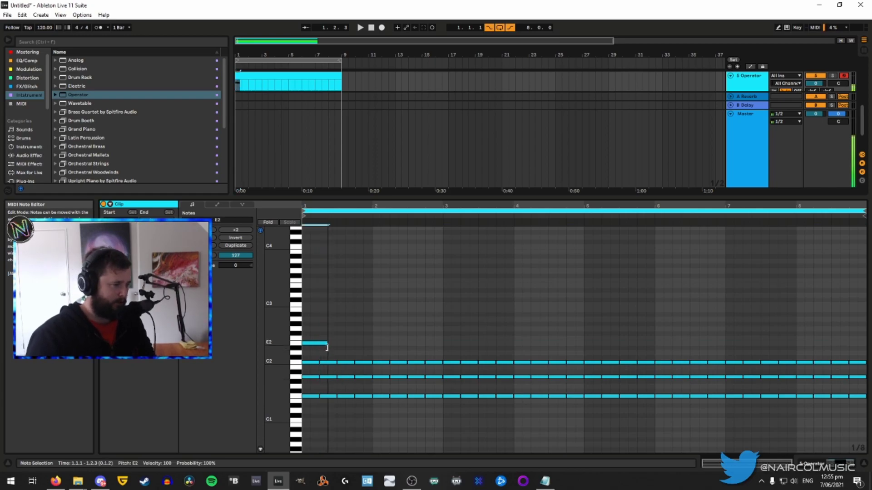
# Repeat the three-eighths-long E2 note back to back up to the end of the eight-bar clip
pyautogui.hotkey('ctrl', 'd')
pyautogui.hotkey('ctrl', 'd')
pyautogui.hotkey('ctrl', 'd')
pyautogui.hotkey('ctrl', 'd')
pyautogui.hotkey('ctrl', 'd')
pyautogui.hotkey('ctrl', 'd')
pyautogui.hotkey('ctrl', 'd')
pyautogui.hotkey('ctrl', 'd')
pyautogui.hotkey('ctrl', 'd')
pyautogui.hotkey('ctrl', 'd')
pyautogui.hotkey('ctrl', 'd')
pyautogui.hotkey('ctrl', 'd')
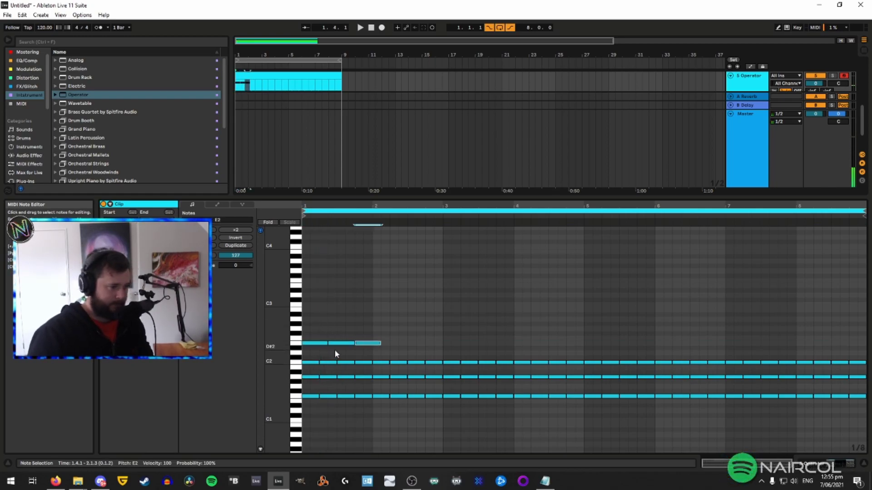
pyautogui.hotkey('ctrl', 'd')
pyautogui.hotkey('ctrl', 'd')
pyautogui.hotkey('ctrl', 'd')
pyautogui.hotkey('ctrl', 'd')
pyautogui.hotkey('ctrl', 'd')
pyautogui.hotkey('ctrl', 'd')
pyautogui.hotkey('ctrl', 'd')
pyautogui.hotkey('ctrl', 'd')
pyautogui.hotkey('ctrl', 'd')
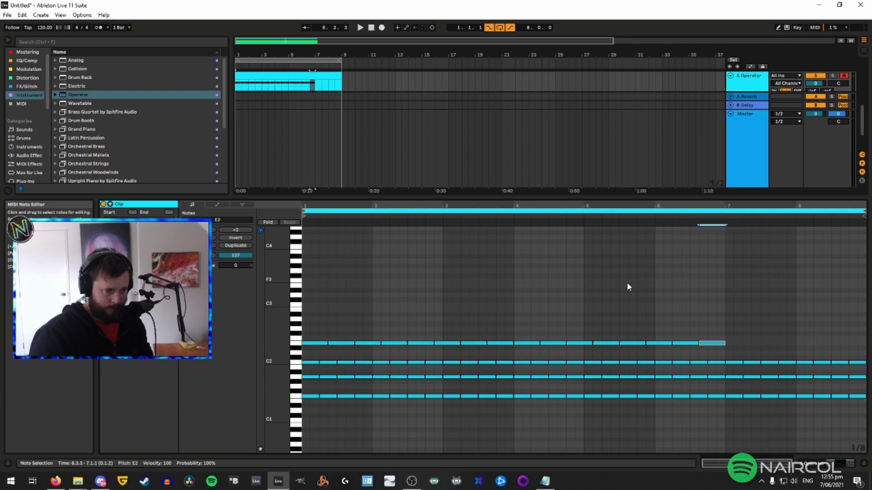
pyautogui.click(852, 336)
pyautogui.doubleClick(862, 344)
# Play back the chord pattern and transpose all of its notes up one octave to F2–E3
pyautogui.press('space')
pyautogui.moveTo(533, 197); pyautogui.dragTo(531, 225)
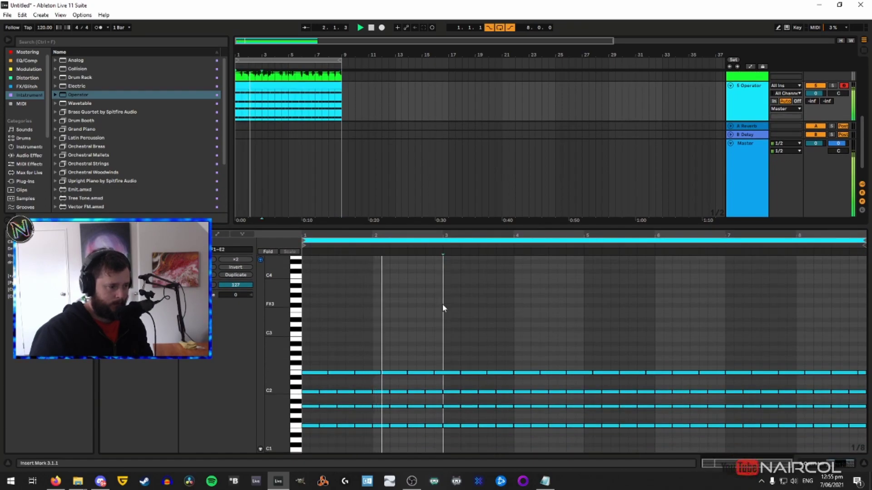
pyautogui.hotkey('ctrl', 'a')
pyautogui.hotkey('shift', 'Up')
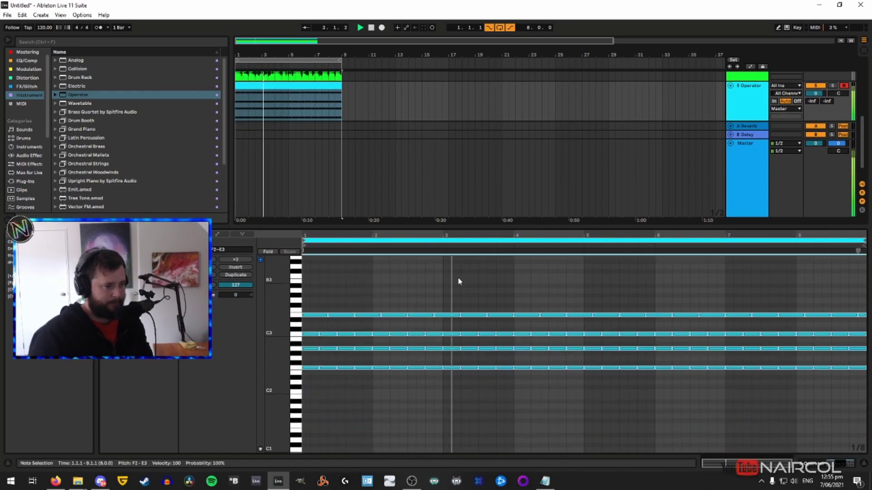
# Shrink the note editor to reveal the arrangement, display the Operator device and stop playback
pyautogui.moveTo(474, 226); pyautogui.dragTo(481, 334)
pyautogui.click(743, 196)
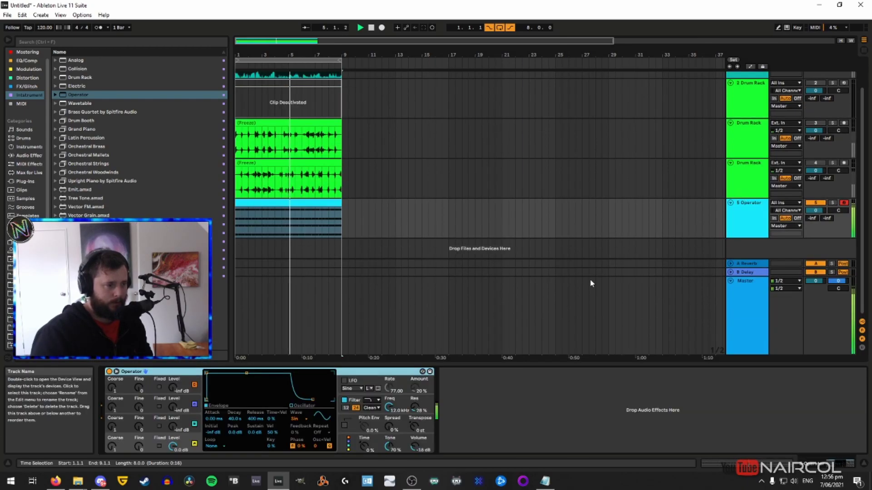
pyautogui.press('space')
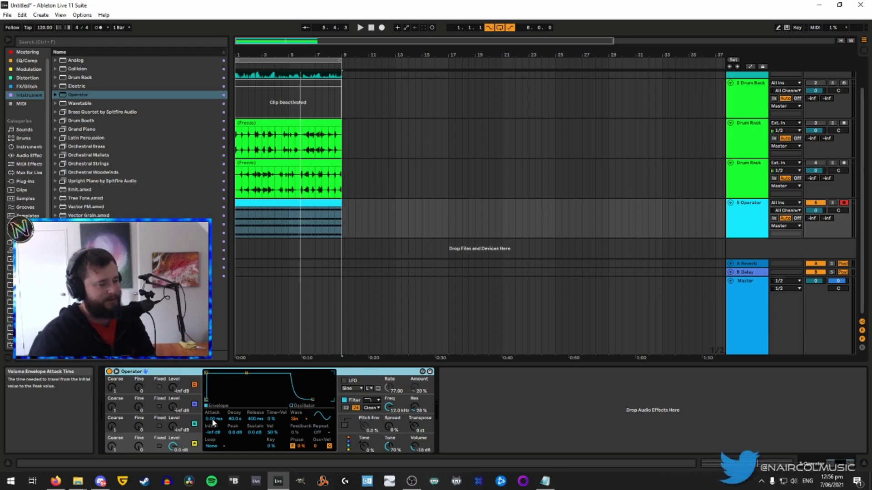
# Set Operator's volume envelope attack to 12.9 ms and release to 4.70 ms, turn off its filter and audition the result
pyautogui.moveTo(214, 421); pyautogui.dragTo(214, 417)
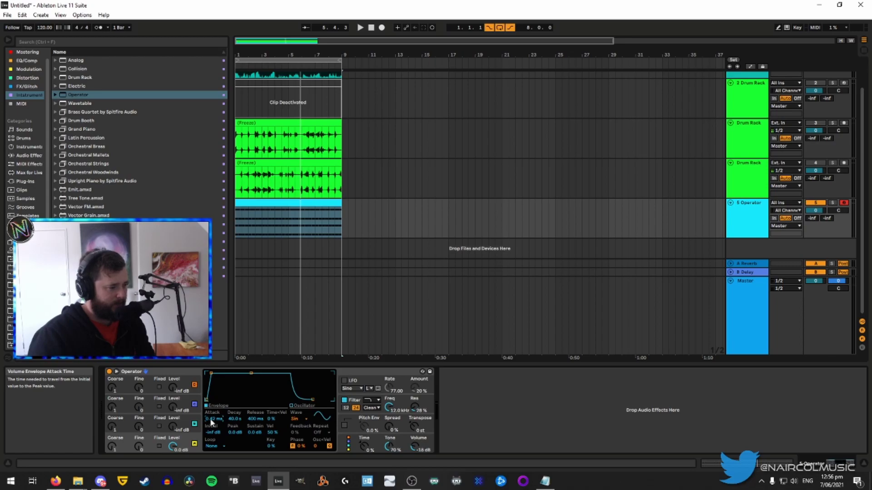
pyautogui.moveTo(210, 418); pyautogui.dragTo(209, 411)
pyautogui.press('space')
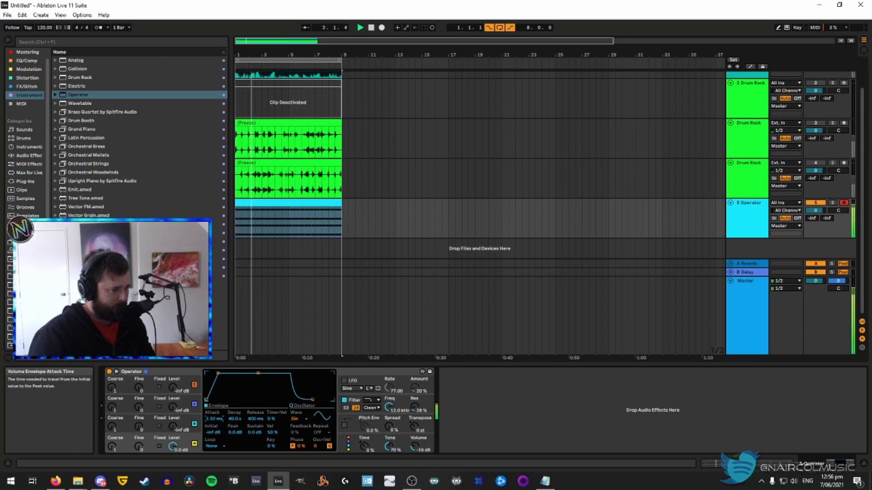
pyautogui.moveTo(256, 418); pyautogui.dragTo(222, 411)
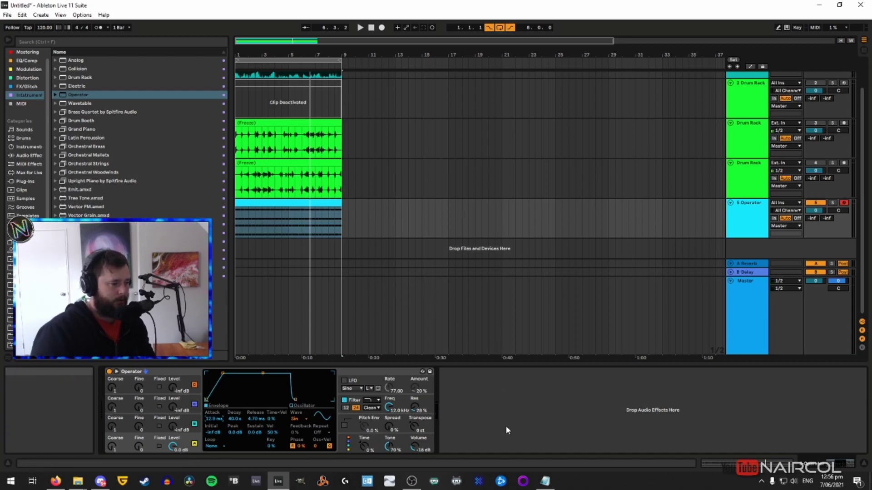
pyautogui.click(344, 400)
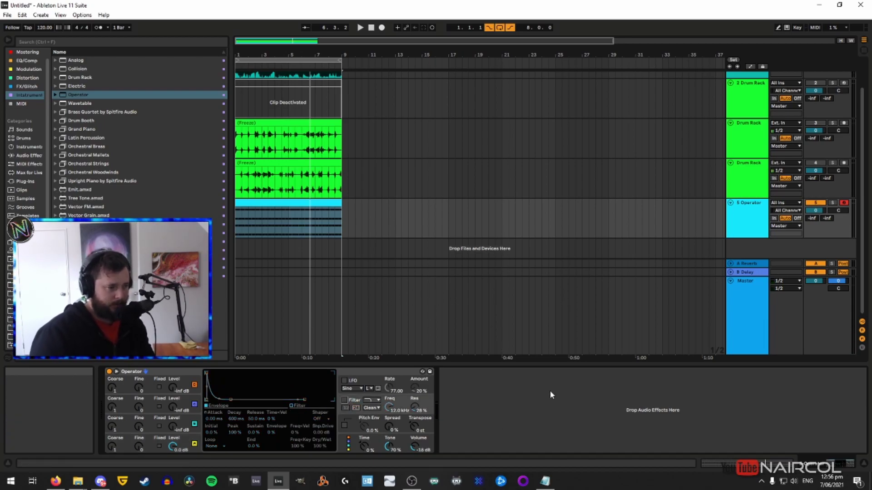
pyautogui.press('space')
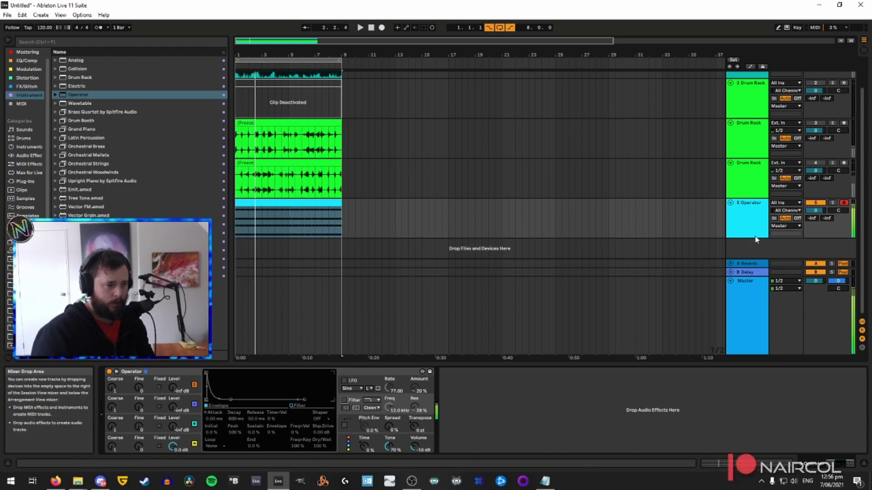
# Insert an audio track below the reversed Drum Rack track, set its input to Resampling and arm it for recording
pyautogui.click(755, 157)
pyautogui.click(750, 174)
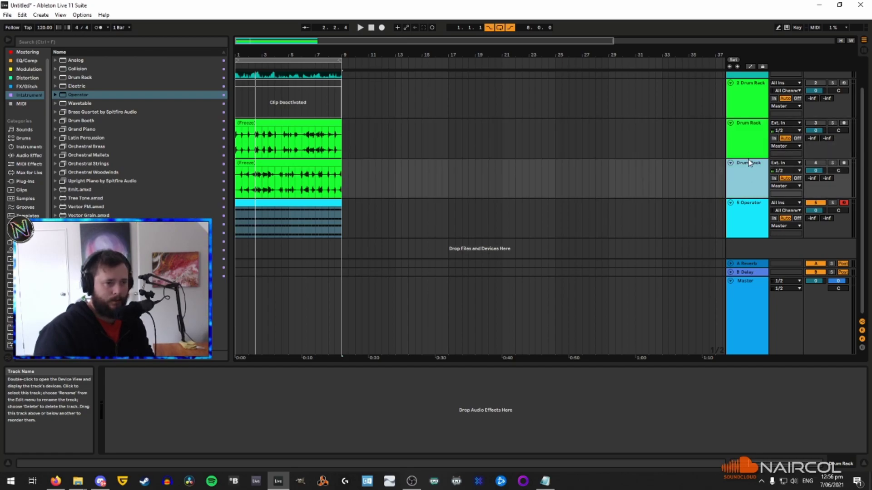
pyautogui.hotkey('ctrl', 't')
pyautogui.click(787, 205)
pyautogui.click(802, 224)
pyautogui.click(843, 203)
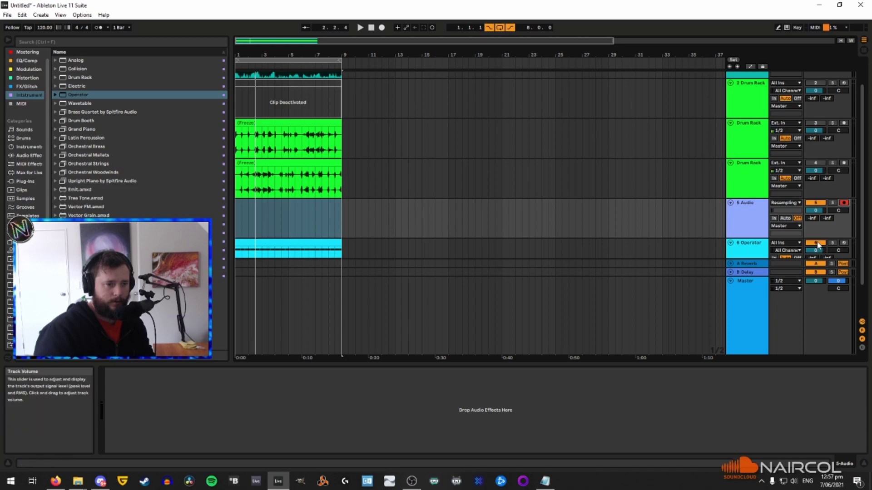
pyautogui.click(305, 156)
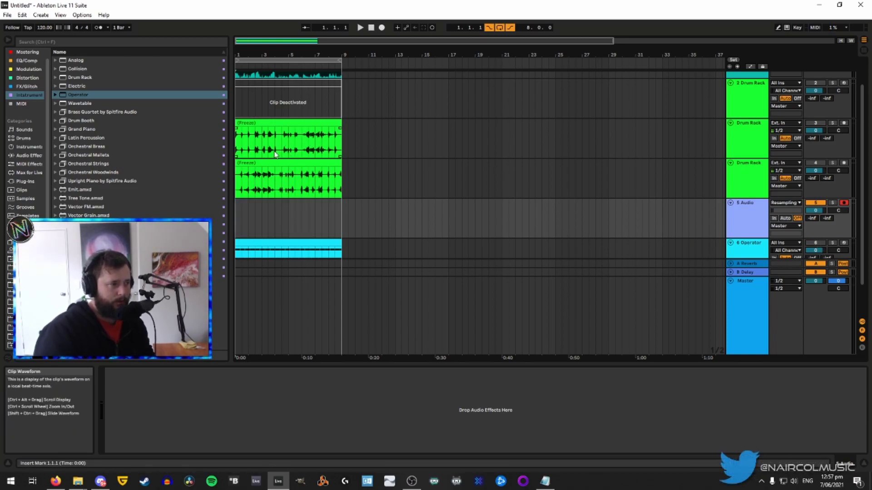
pyautogui.click(383, 28)
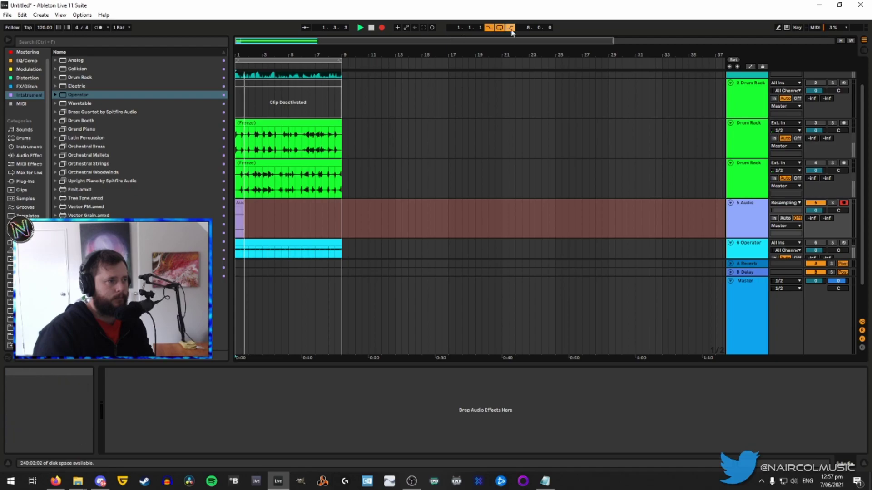
pyautogui.click(370, 28)
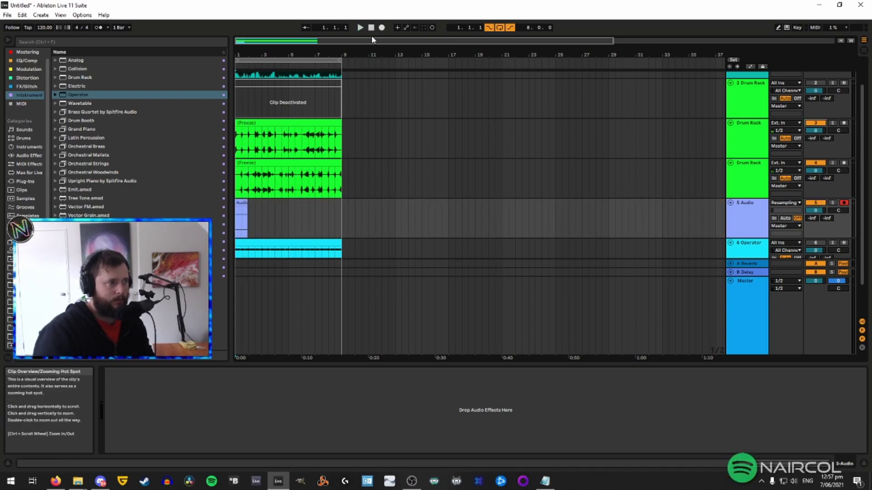
# Record the two frozen Drum Rack tracks onto the 5 Audio resampling track up to bar 9, and turn off both Drum Rack tracks
pyautogui.click(382, 28)
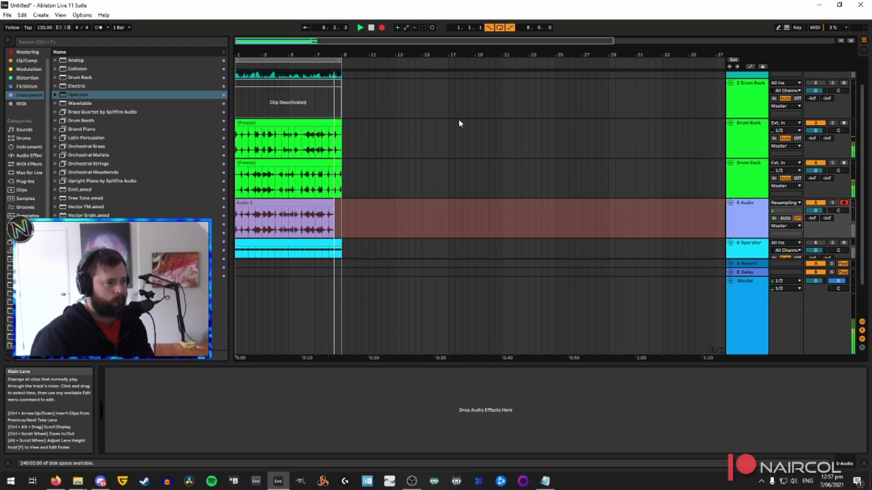
pyautogui.press('F9')
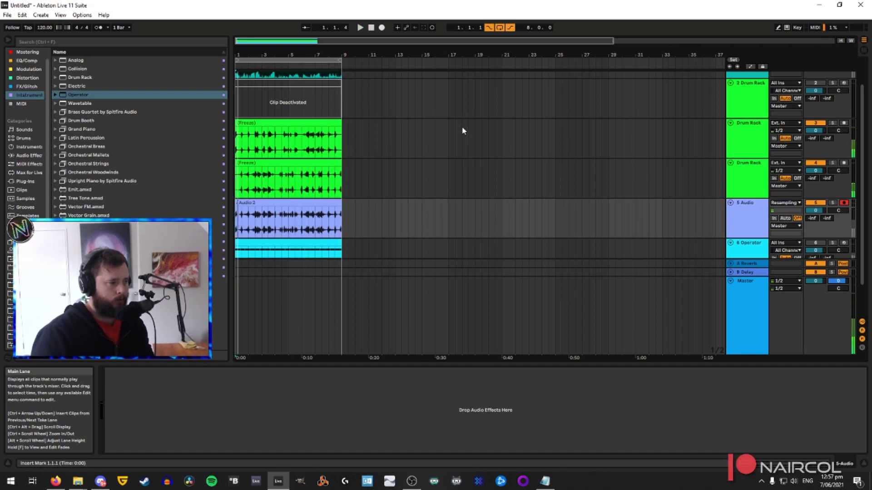
pyautogui.click(815, 123)
pyautogui.click(815, 162)
# Deactivate the two frozen Drum Rack clips in the arrangement
pyautogui.click(291, 137)
pyautogui.keyDown('shift'); pyautogui.click(292, 164); pyautogui.keyUp('shift')
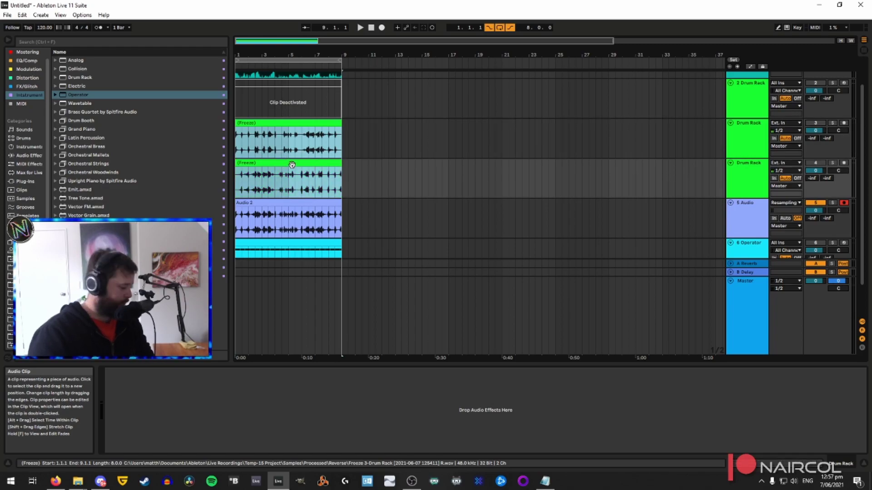
pyautogui.scroll(-2, 536, 208)
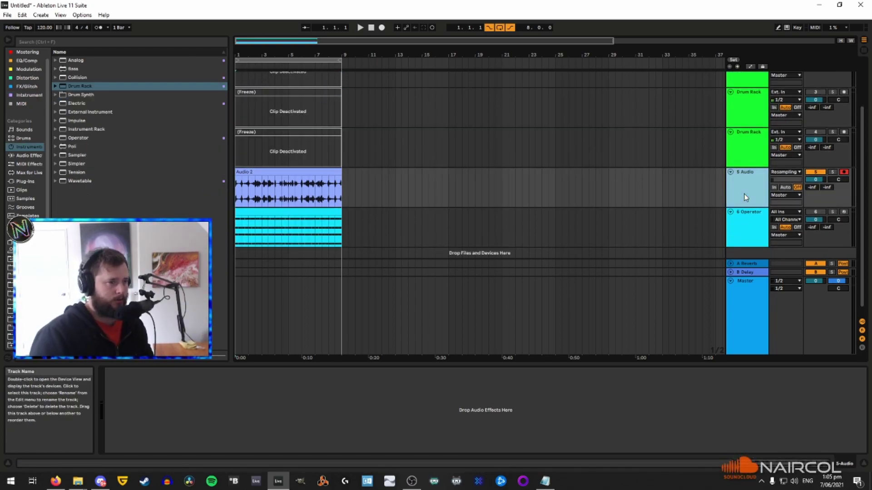
# Add a Vocoder from the Modulation collection to the 5 Audio track
pyautogui.click(33, 71)
pyautogui.click(183, 112)
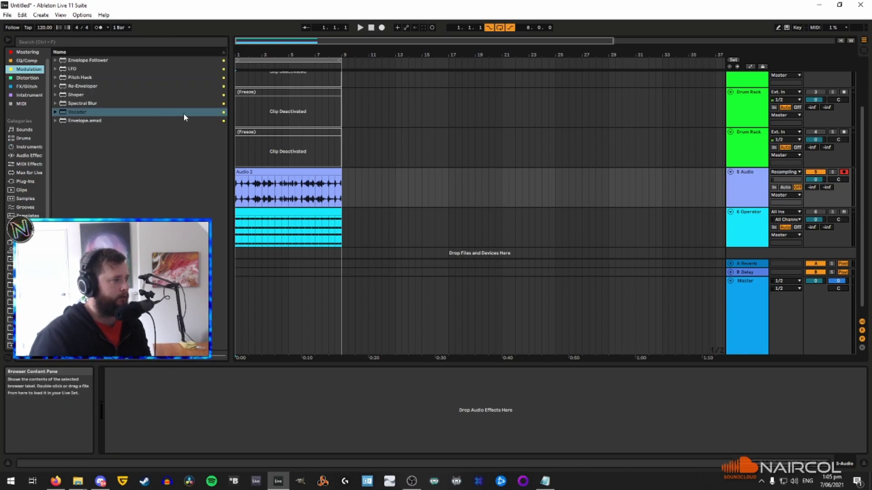
pyautogui.moveTo(75, 114); pyautogui.dragTo(596, 328)
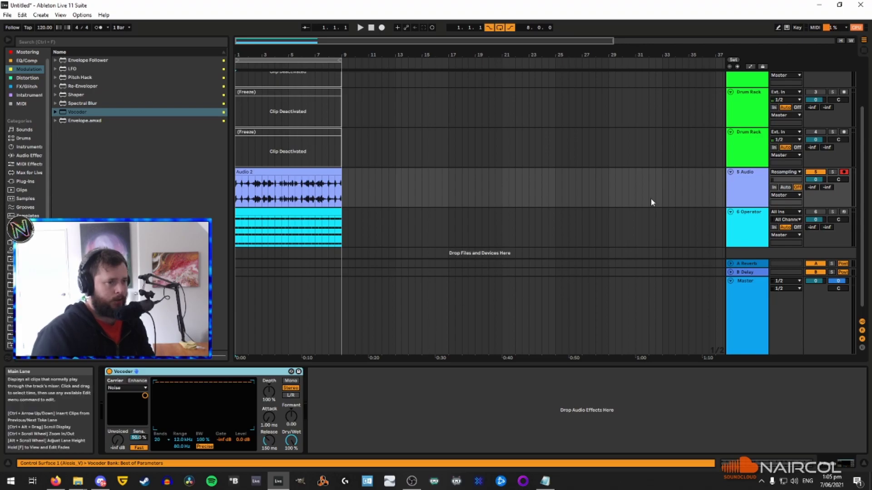
# Enable the Vocoder's Enhance option and set its carrier to External from 6-Operator, tapped Post FX
pyautogui.click(138, 382)
pyautogui.click(136, 388)
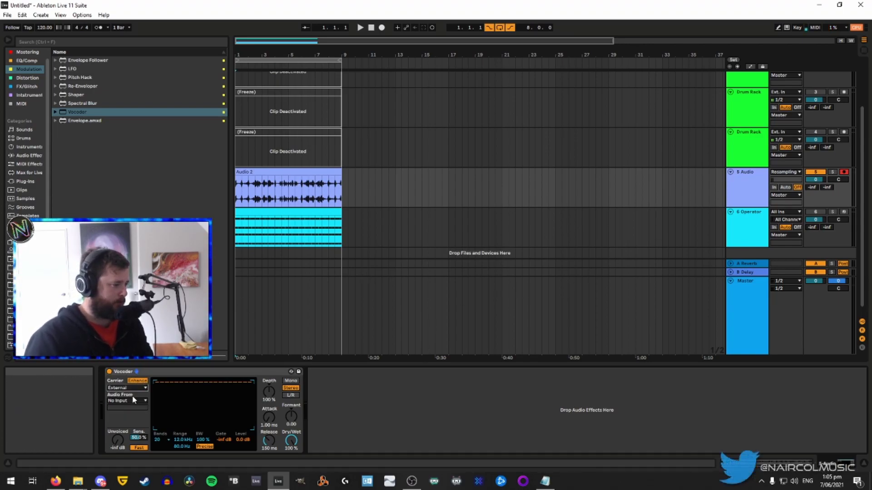
pyautogui.click(131, 401)
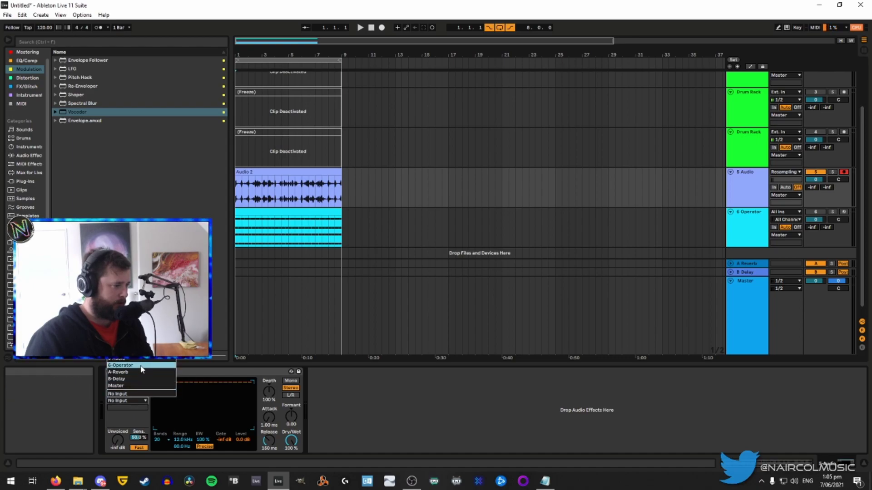
pyautogui.click(182, 366)
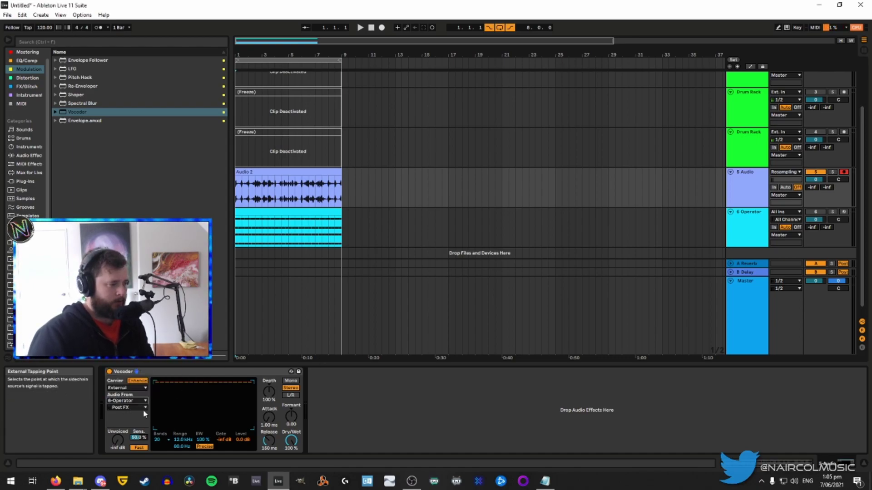
pyautogui.click(128, 407)
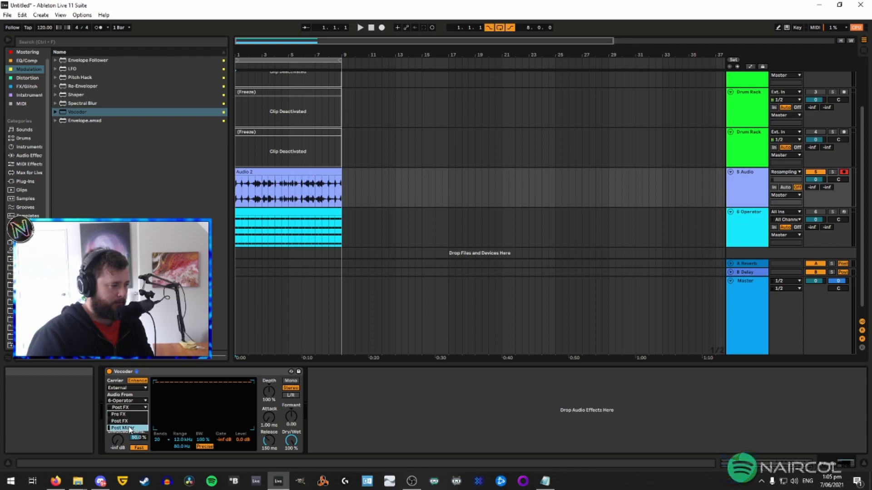
pyautogui.click(159, 372)
# Play back the arrangement to audition the vocoded audio, and stop playback
pyautogui.press('space')
pyautogui.press('space')
pyautogui.press('space')
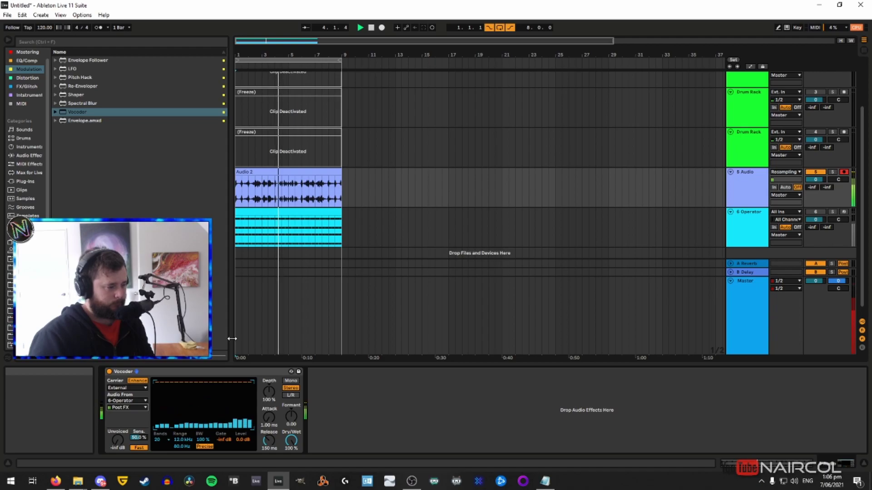
pyautogui.press('space')
# Set the sustain of Operator's volume envelope to -inf dB and its decay to 2.10 s
pyautogui.click(738, 192)
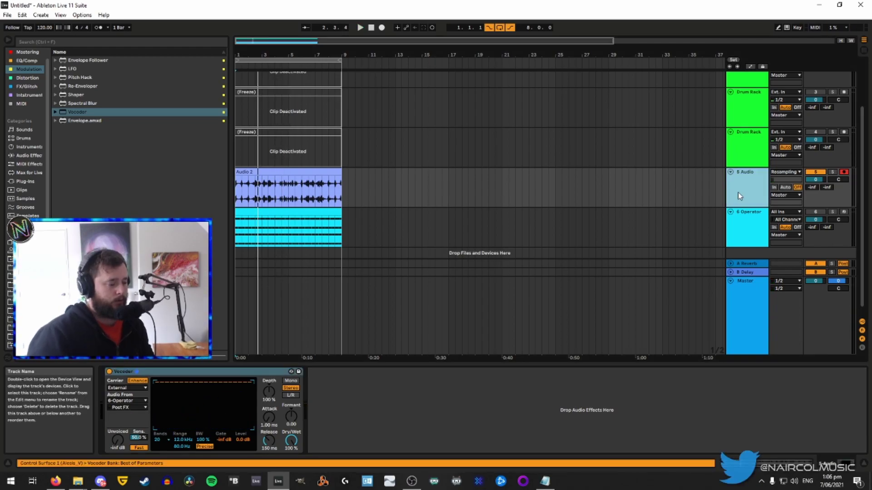
pyautogui.click(735, 236)
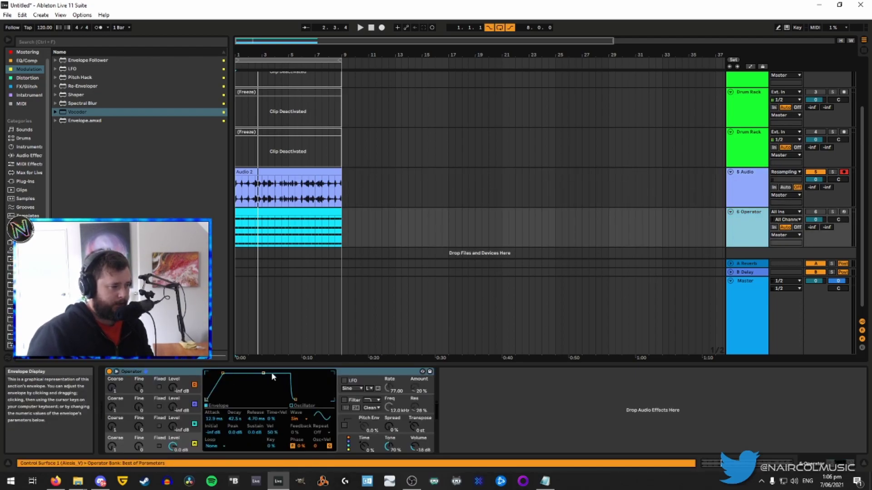
pyautogui.click(256, 433)
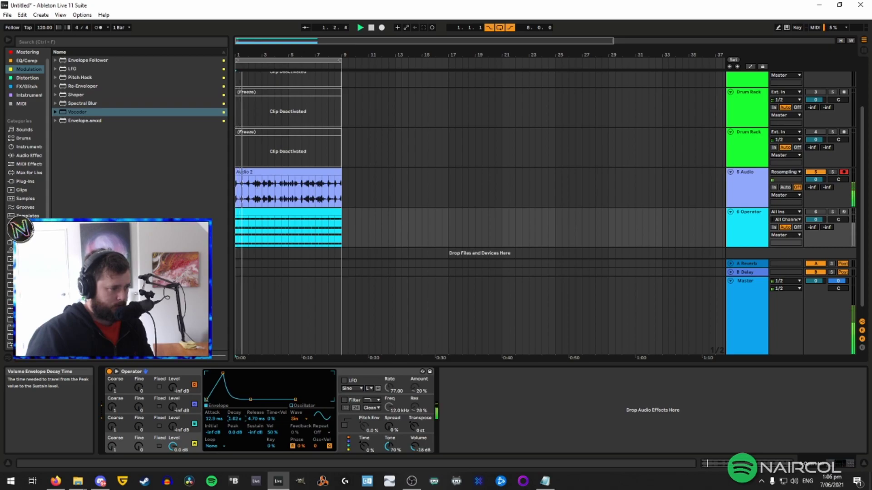
pyautogui.moveTo(235, 418); pyautogui.dragTo(235, 426)
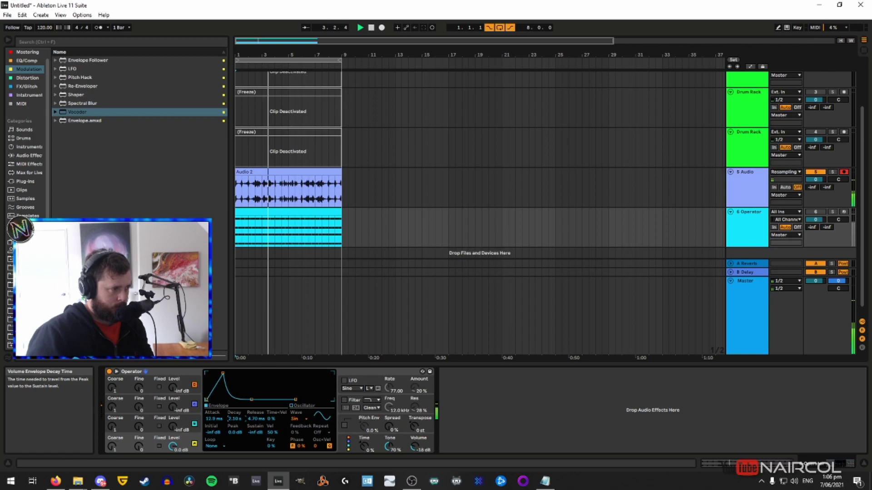
pyautogui.click(744, 241)
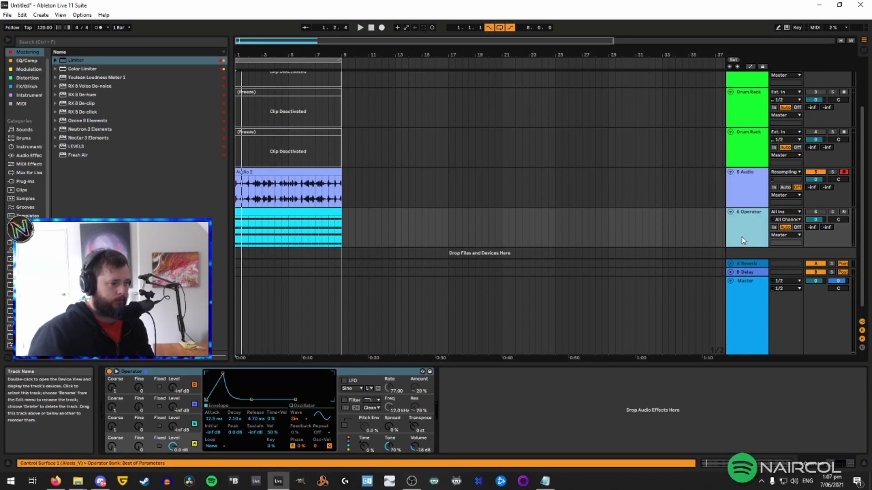
# Play the loop while varying the Vocoder's depth on 5 Audio between 0% and 157%, and settle on 137%
pyautogui.click(752, 196)
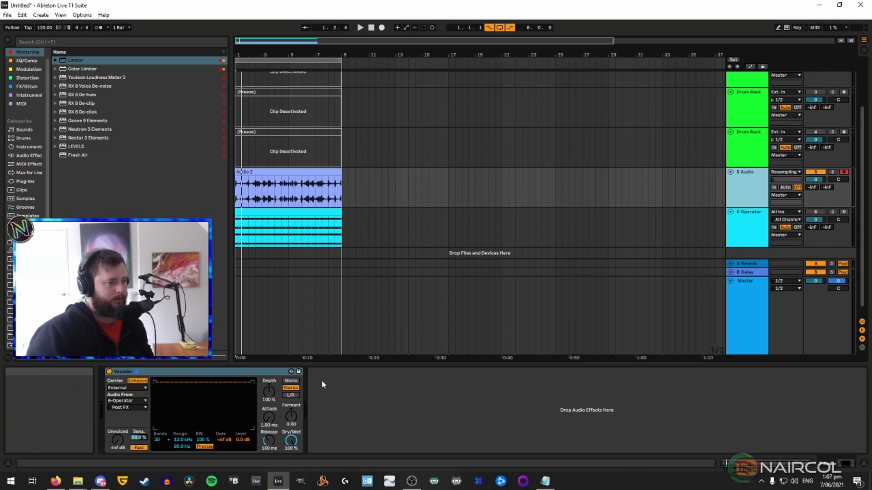
pyautogui.press('space')
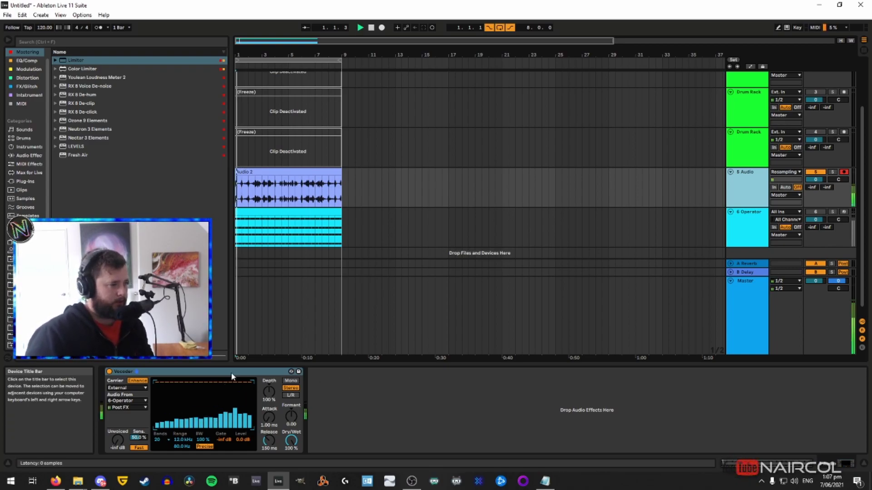
pyautogui.click(268, 399)
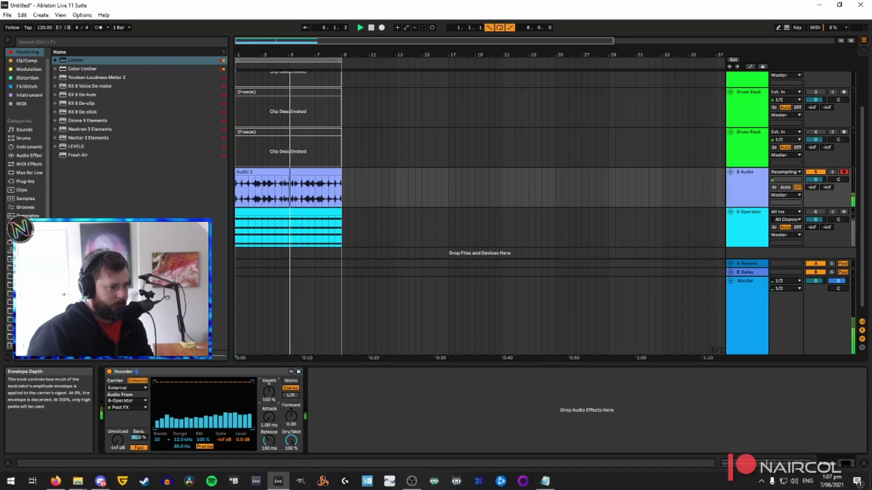
pyautogui.moveTo(269, 391); pyautogui.dragTo(269, 386)
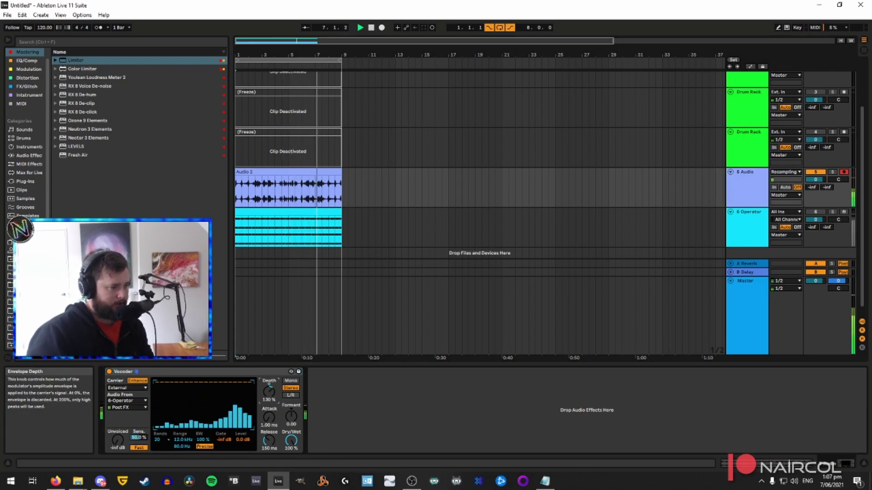
pyautogui.moveTo(269, 385); pyautogui.dragTo(270, 445)
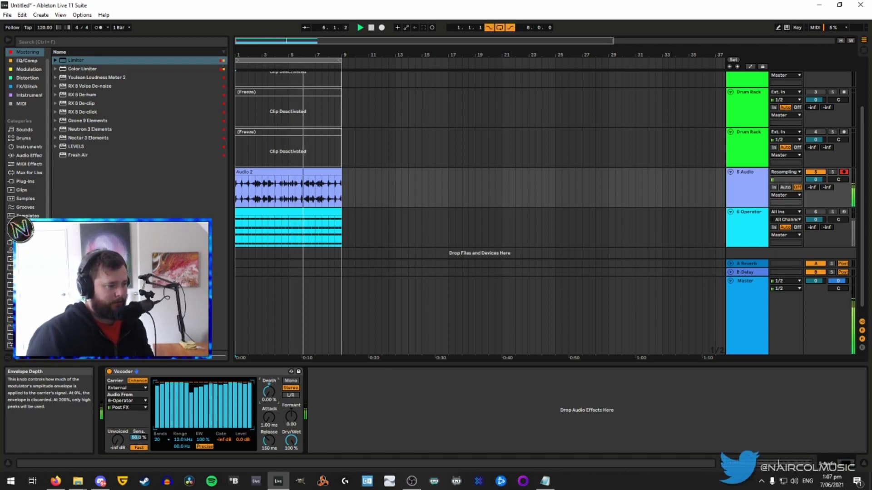
pyautogui.moveTo(269, 391); pyautogui.dragTo(269, 359)
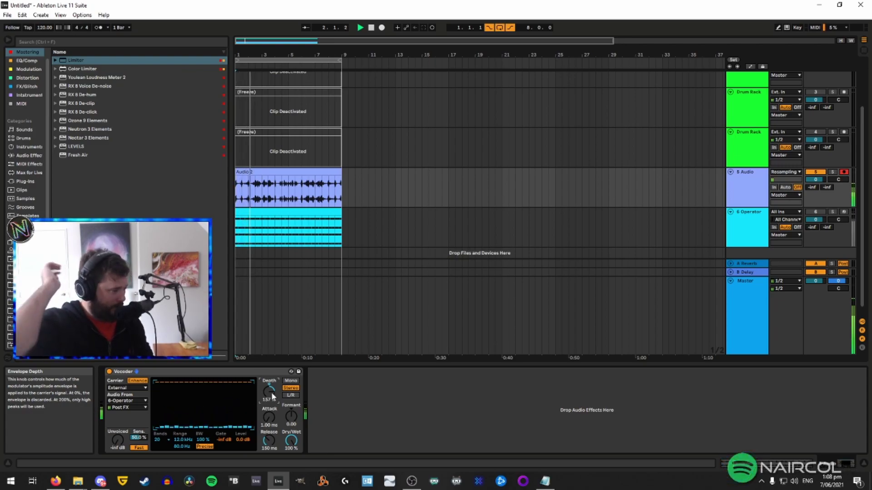
pyautogui.moveTo(271, 393); pyautogui.dragTo(271, 398)
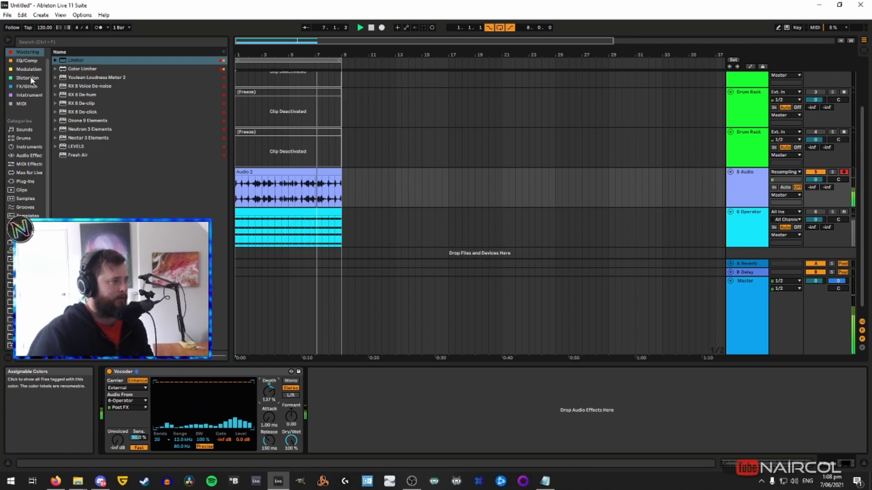
# Insert the Multiband Dynamics OTT preset before the Vocoder on the 5 Audio track
pyautogui.click(28, 60)
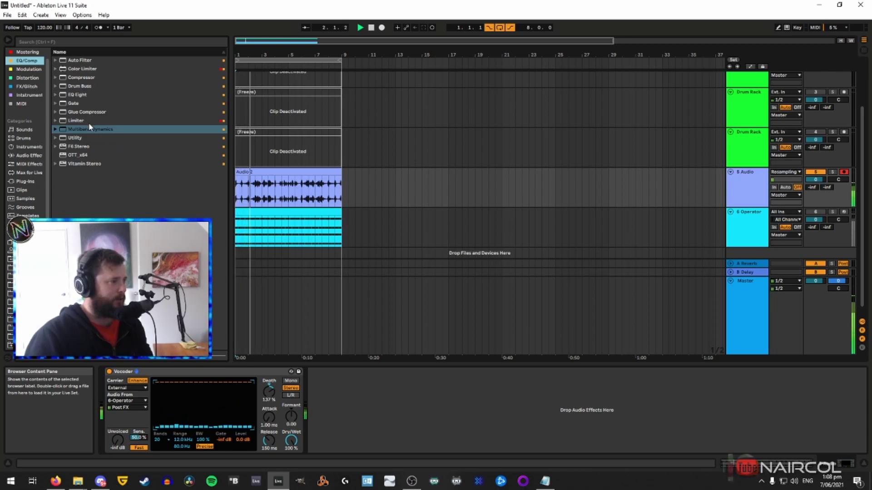
pyautogui.click(44, 71)
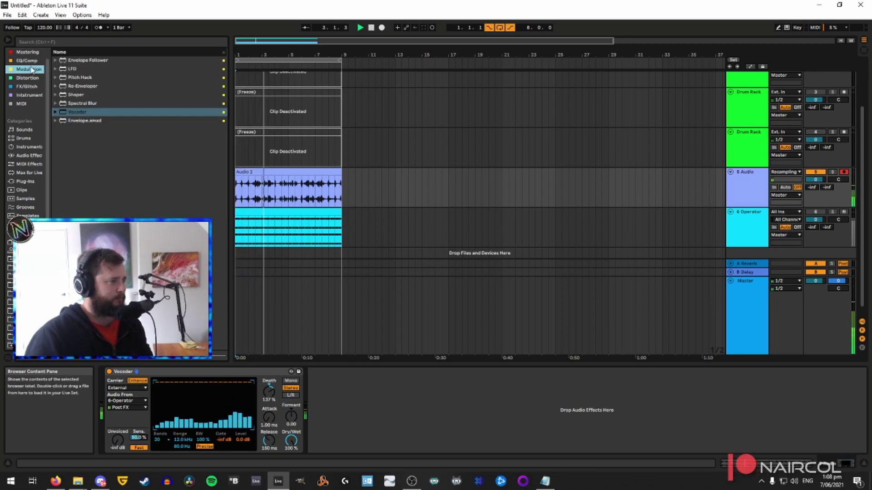
pyautogui.click(27, 60)
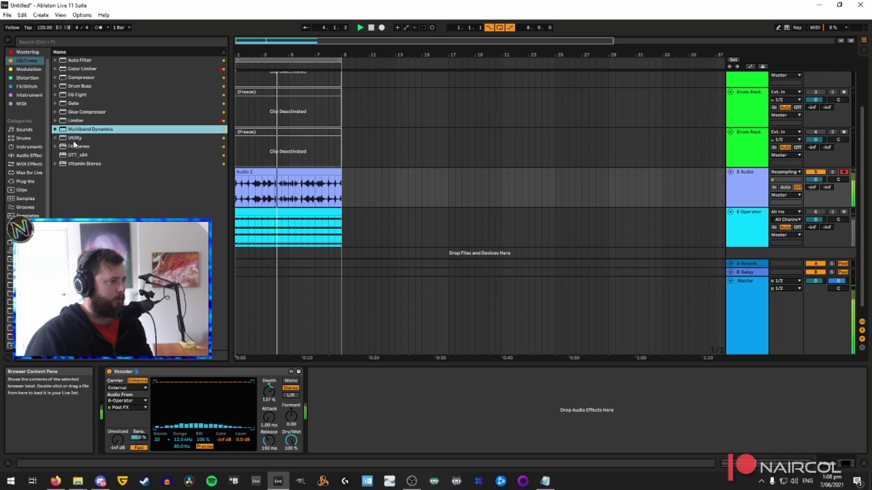
pyautogui.press('Right')
pyautogui.moveTo(80, 190); pyautogui.dragTo(108, 420)
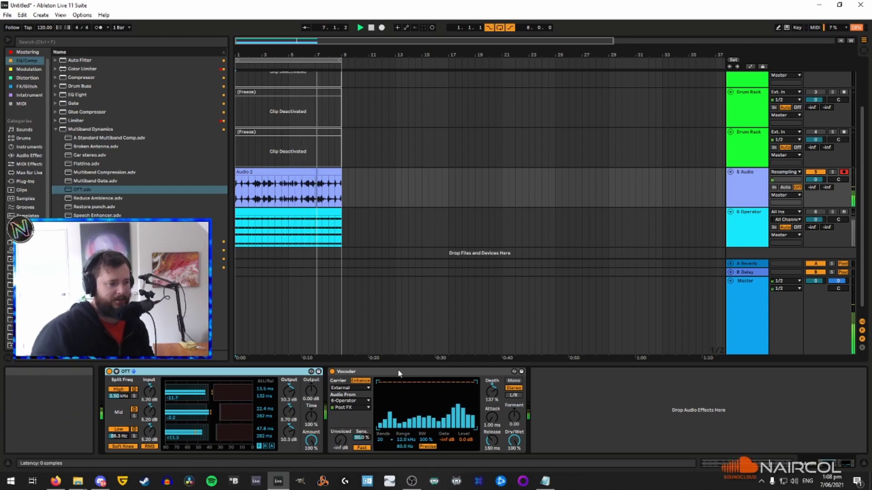
# Set the Vocoder's depth to 125%, try 12 bands, and settle on 40 bands
pyautogui.moveTo(492, 392)
pyautogui.mouseDown()
pyautogui.moveTo(492, 418)
pyautogui.moveTo(494, 394)
pyautogui.mouseUp()
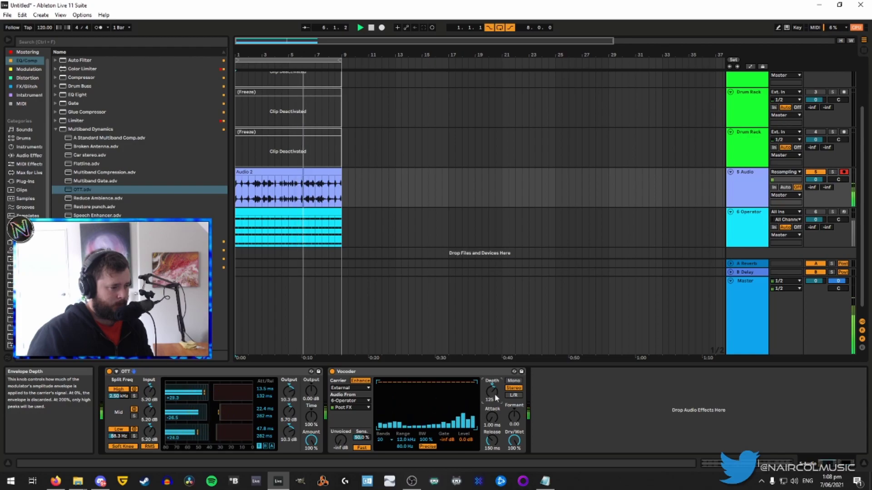
pyautogui.click(387, 438)
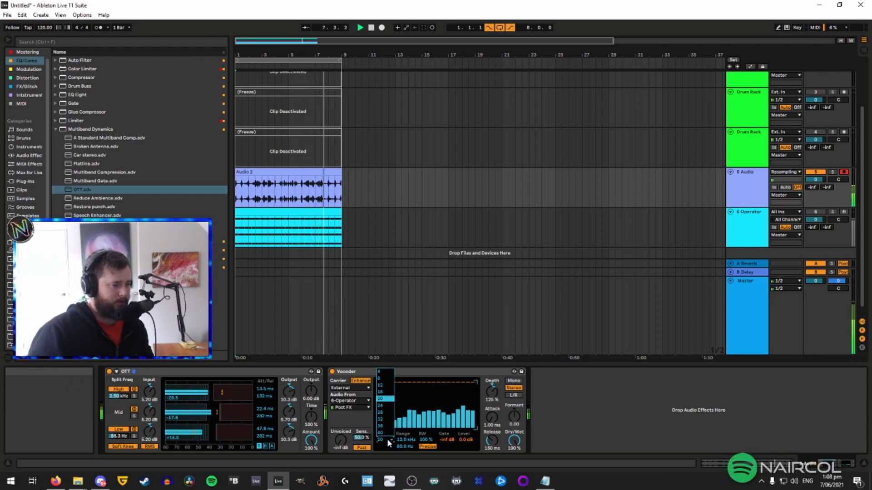
pyautogui.click(387, 387)
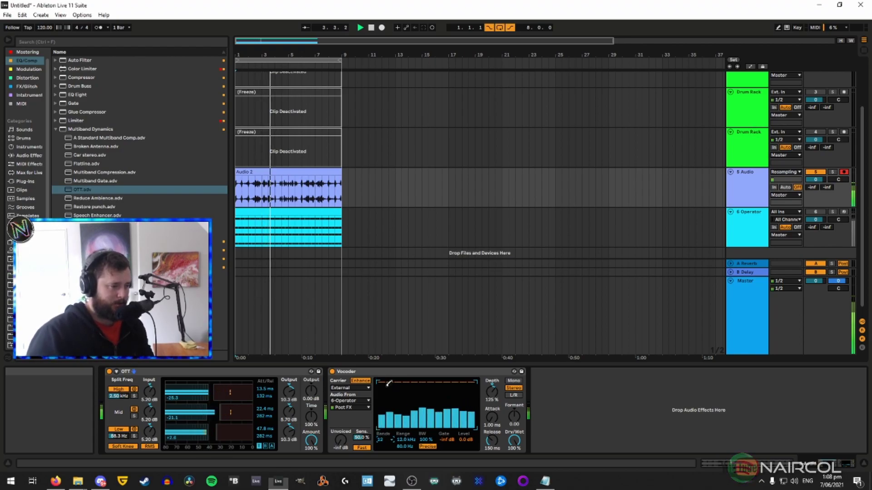
pyautogui.click(387, 440)
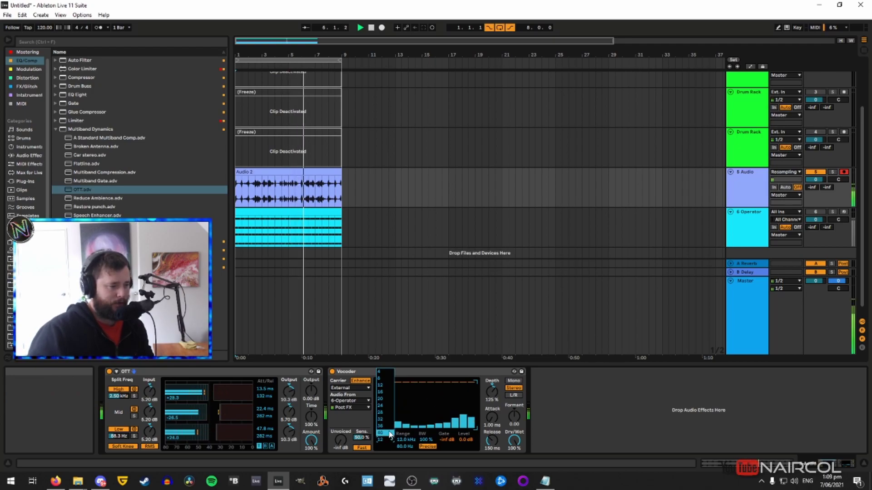
pyautogui.click(388, 435)
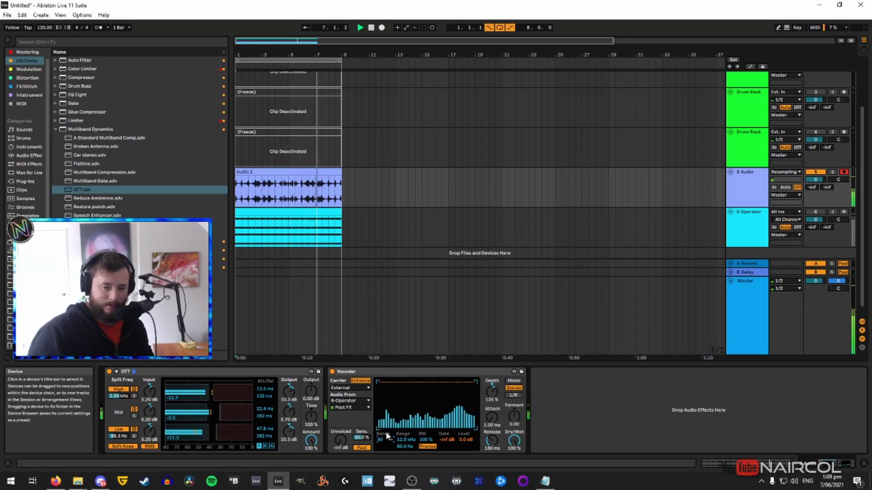
# Set the Vocoder to 12 bands, raise the lower limit of its frequency range, and set its depth to 117%
pyautogui.click(385, 441)
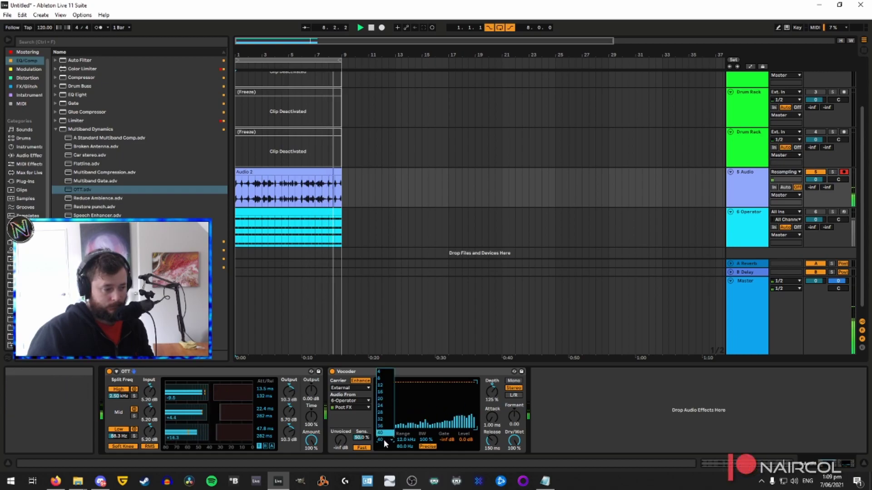
pyautogui.click(388, 386)
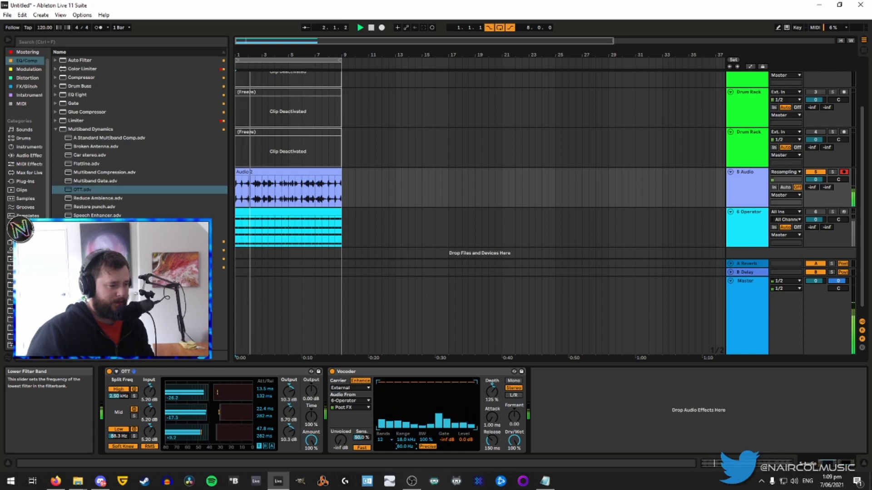
pyautogui.moveTo(404, 446)
pyautogui.mouseDown()
pyautogui.moveTo(404, 425)
pyautogui.moveTo(404, 446)
pyautogui.mouseUp()
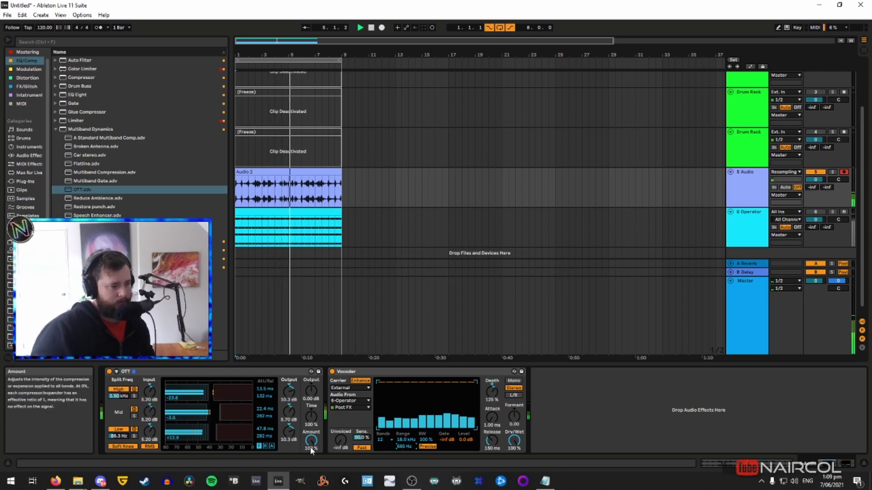
pyautogui.moveTo(492, 385); pyautogui.dragTo(492, 388)
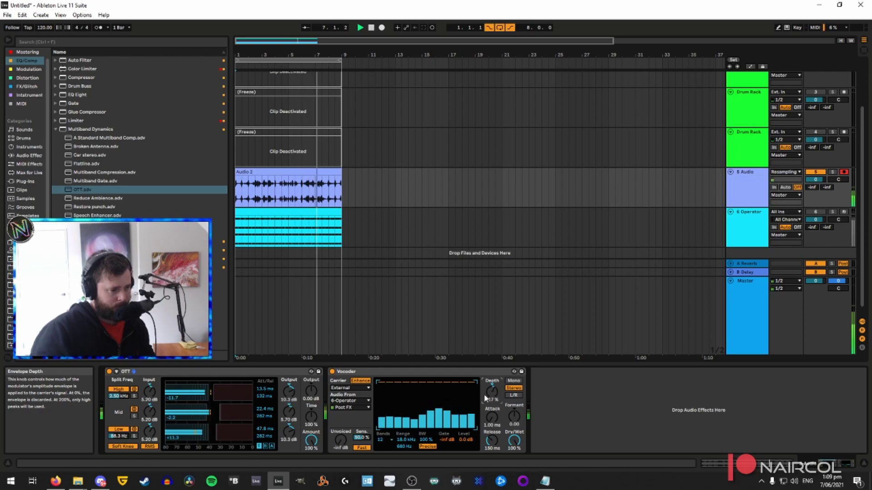
# Lower the OTT's Amount to 72%, duplicate the device after the Vocoder, and set the duplicate's Amount to 41%
pyautogui.moveTo(312, 442); pyautogui.dragTo(312, 444)
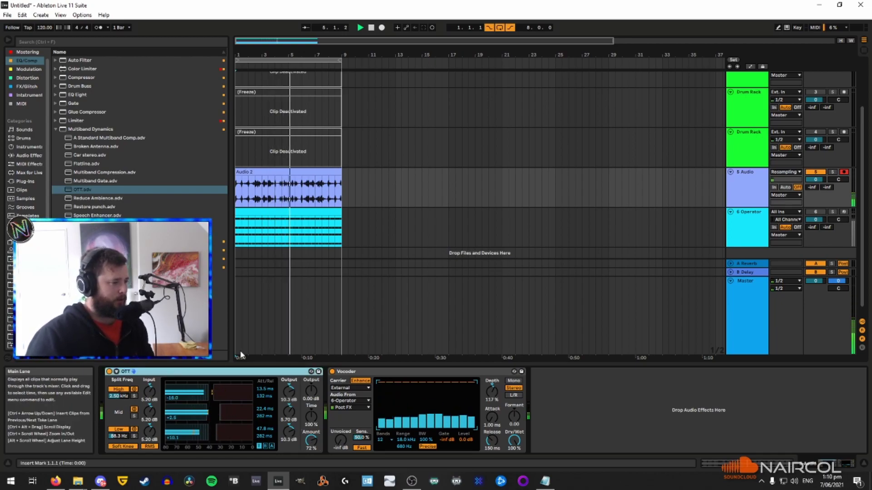
pyautogui.moveTo(193, 374); pyautogui.dragTo(641, 380)
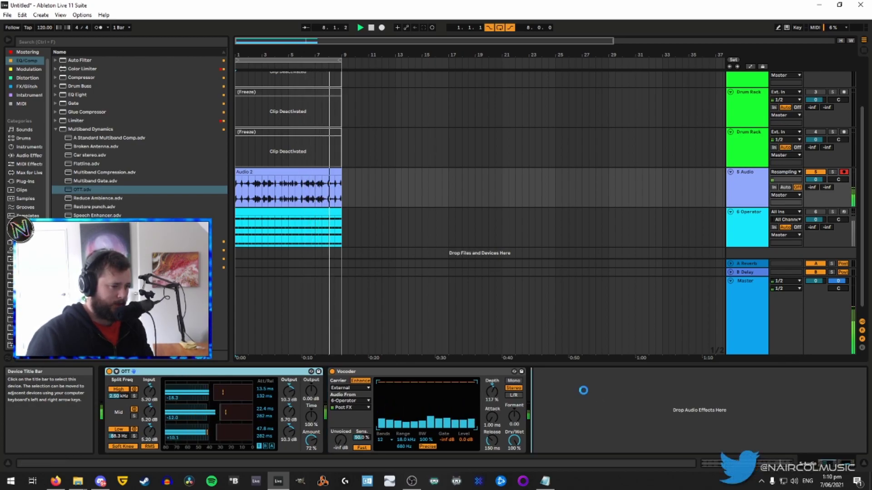
pyautogui.moveTo(584, 389); pyautogui.dragTo(584, 389)
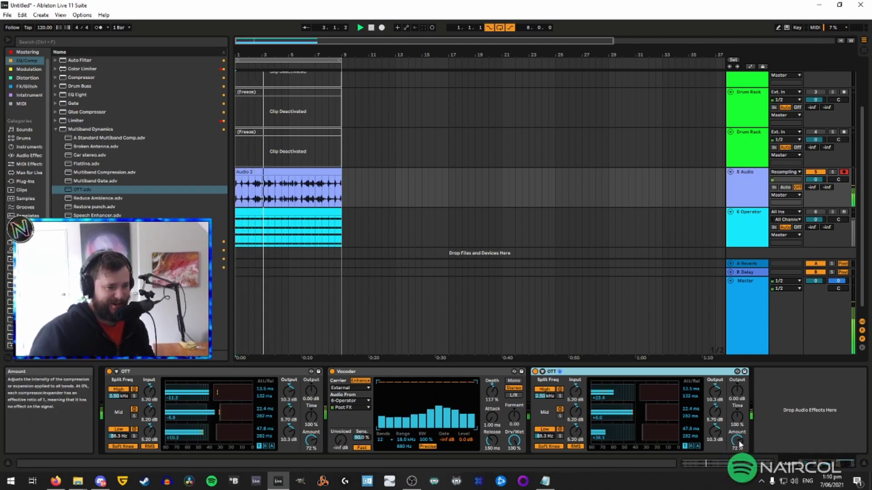
pyautogui.moveTo(737, 441); pyautogui.dragTo(737, 450)
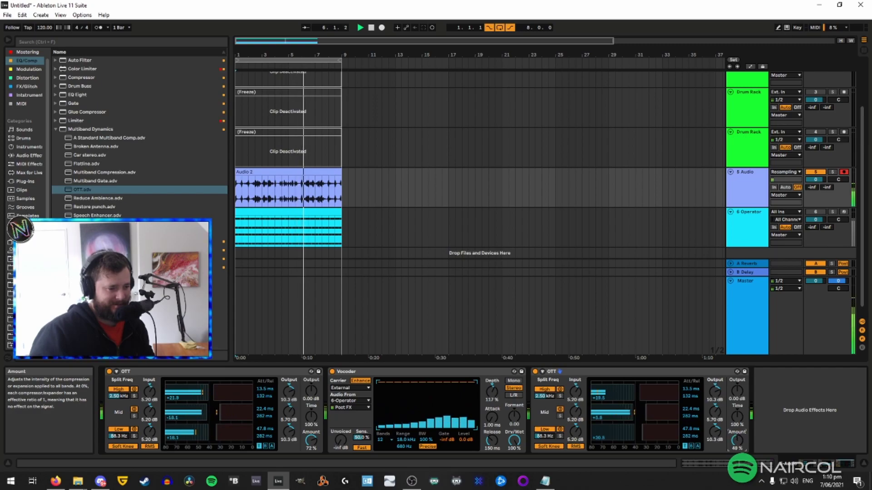
pyautogui.moveTo(737, 440); pyautogui.dragTo(737, 439)
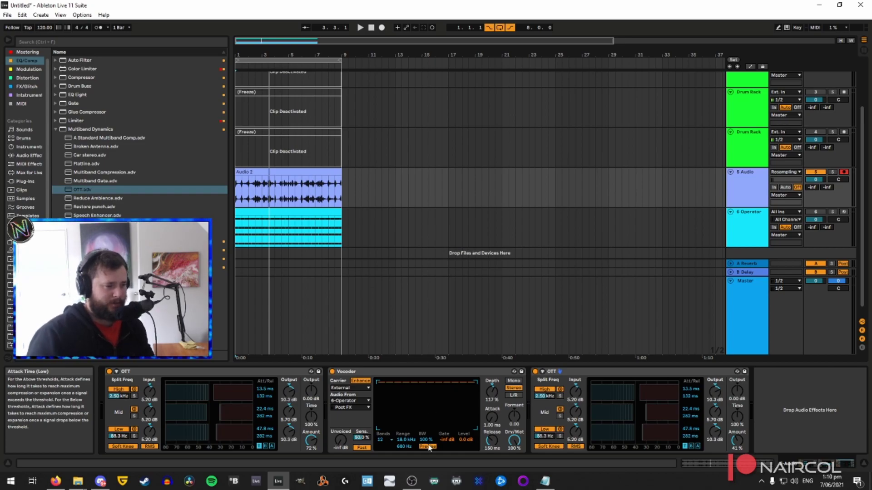
# Add an LFO after the second OTT and map it to the Vocoder's formant shift
pyautogui.click(40, 71)
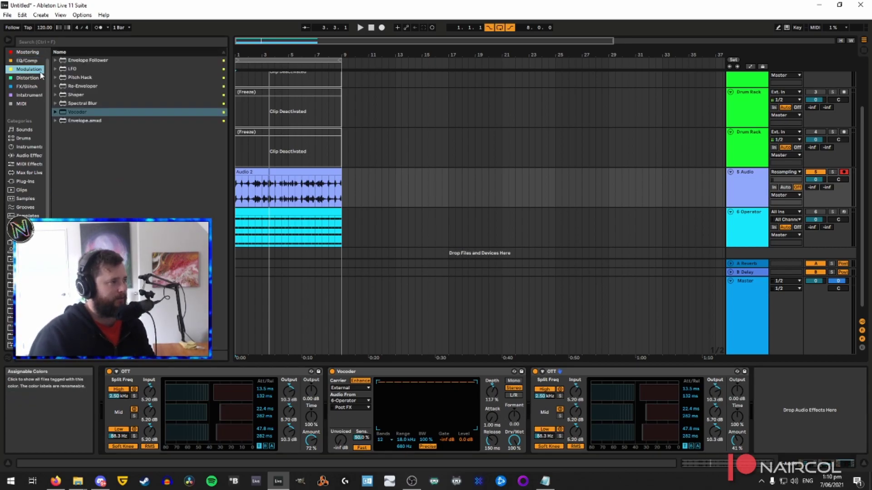
pyautogui.click(73, 70)
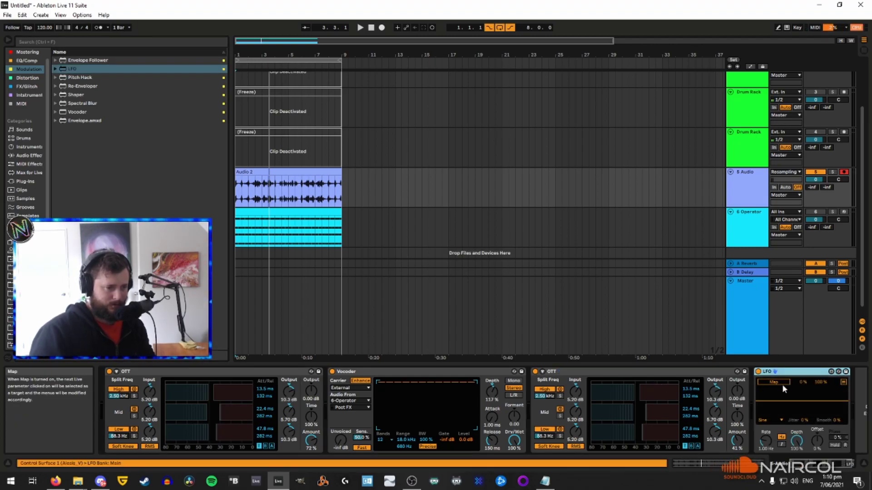
pyautogui.click(775, 381)
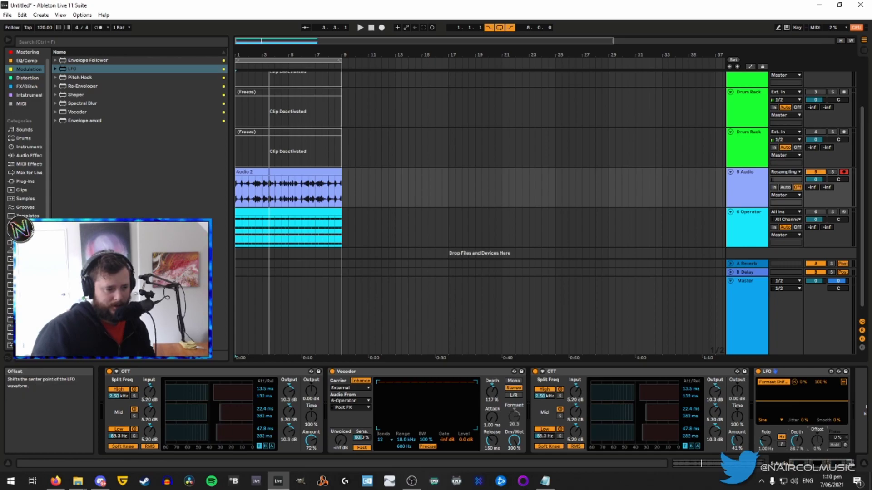
# Set the LFO's offset to -40% and reduce its depth while playing the loop
pyautogui.moveTo(817, 440); pyautogui.dragTo(817, 454)
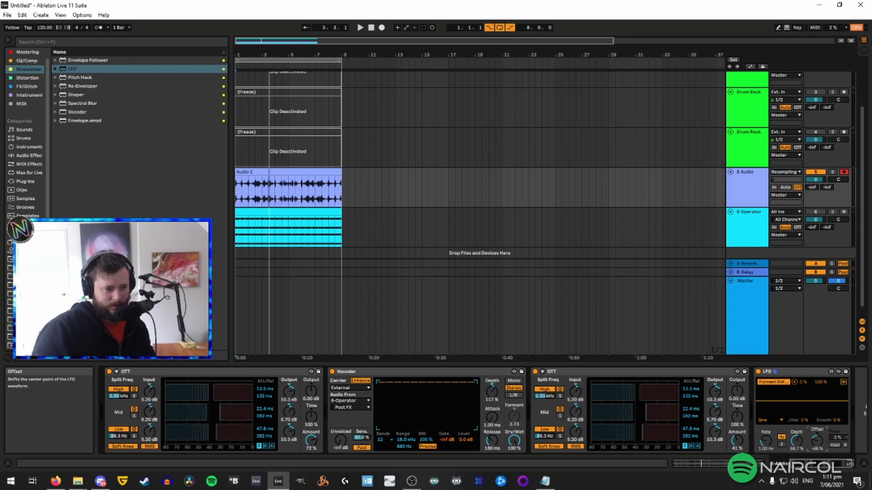
pyautogui.press('space')
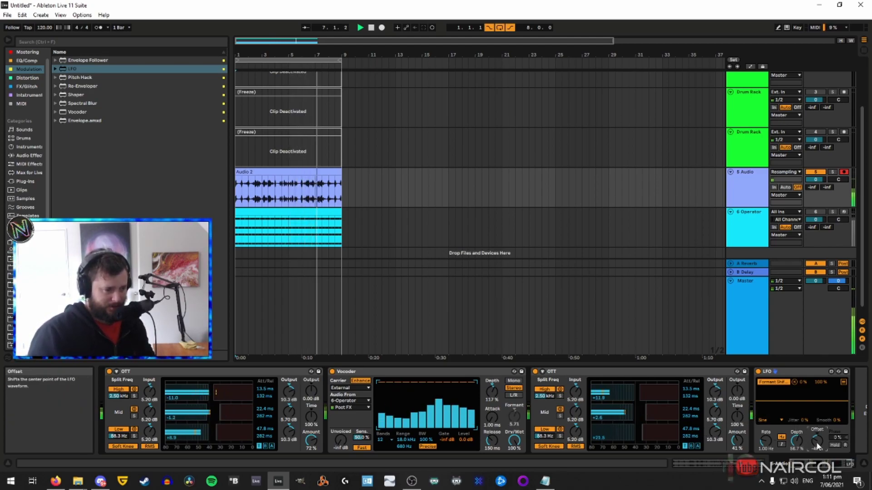
pyautogui.moveTo(796, 440); pyautogui.dragTo(796, 450)
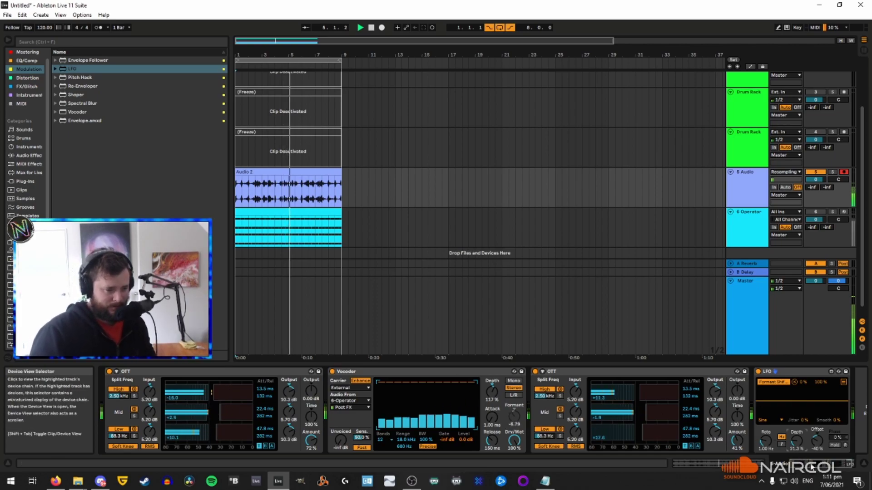
pyautogui.scroll(-2, 806, 464)
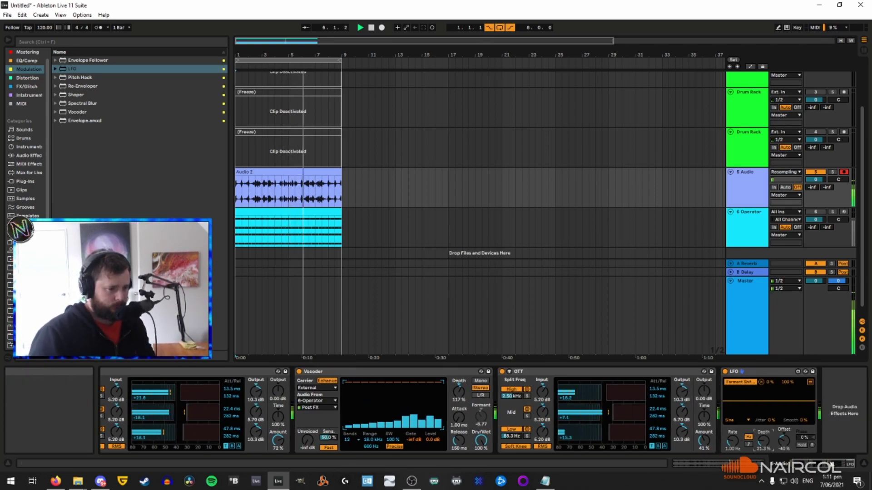
pyautogui.scroll(2, 806, 464)
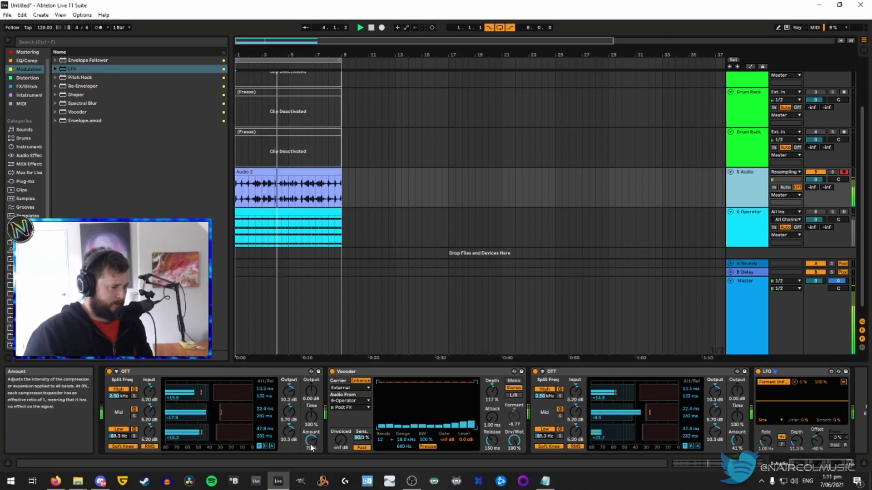
# Set the Amount of the OTT before the Vocoder to 70%
pyautogui.moveTo(312, 440)
pyautogui.mouseDown()
pyautogui.moveTo(311, 451)
pyautogui.moveTo(311, 442)
pyautogui.mouseUp()
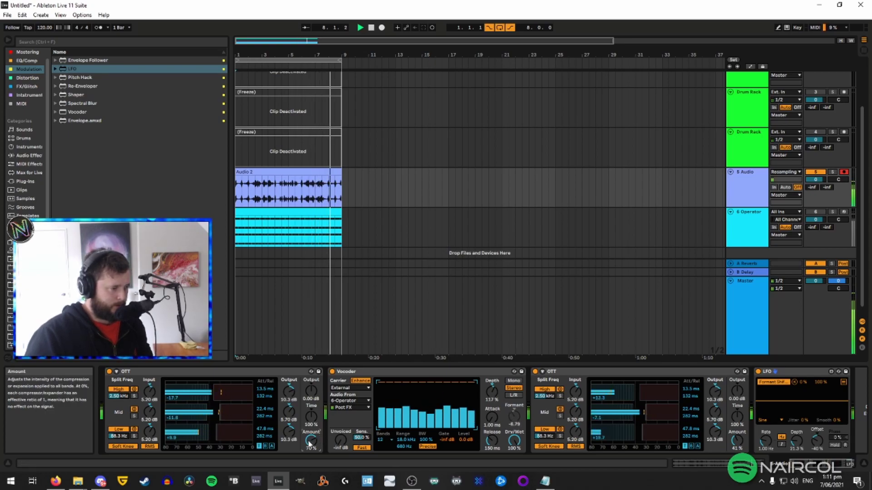
pyautogui.moveTo(643, 357); pyautogui.dragTo(587, 358)
pyautogui.moveTo(737, 440); pyautogui.dragTo(737, 441)
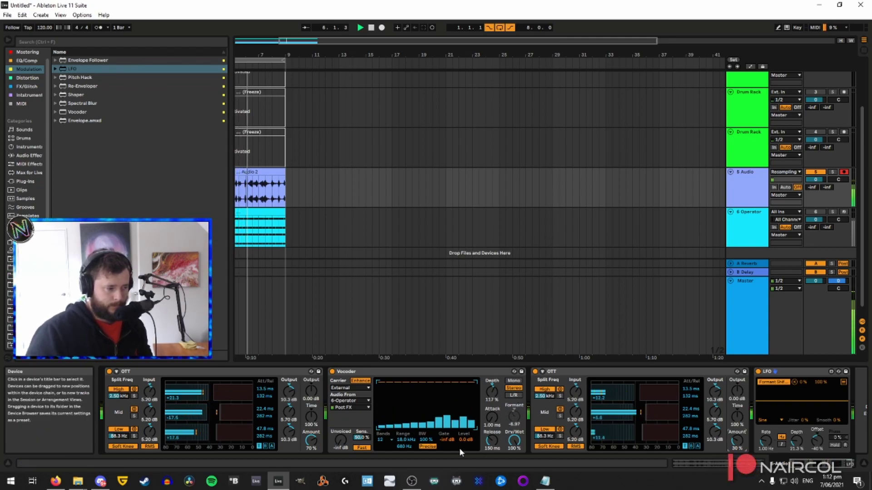
# Set the Vocoder's filter bandwidth to 66.7% and the second OTT's Amount to 30%, and replay the loop from the start
pyautogui.moveTo(428, 443); pyautogui.dragTo(428, 413)
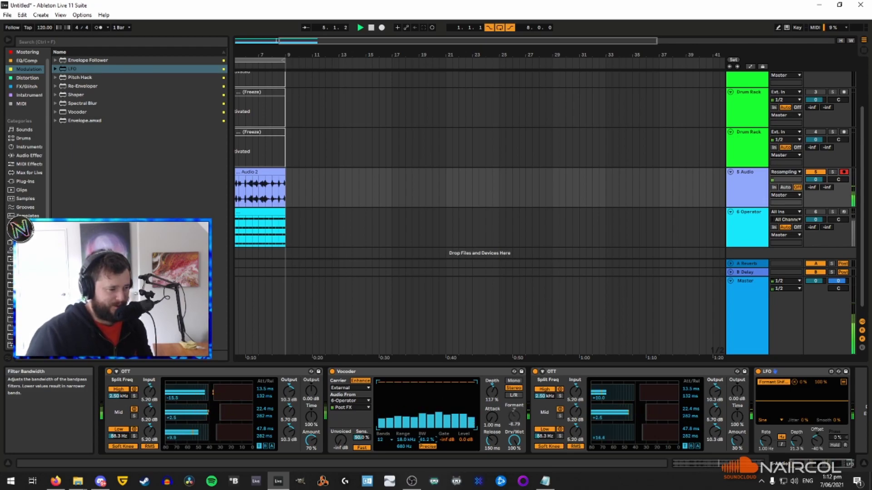
pyautogui.moveTo(428, 413); pyautogui.dragTo(428, 394)
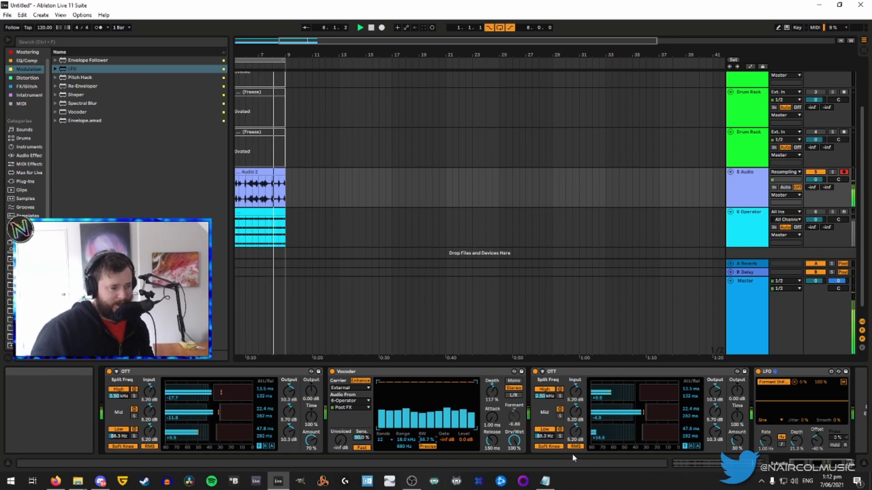
pyautogui.press('space')
pyautogui.press('space')
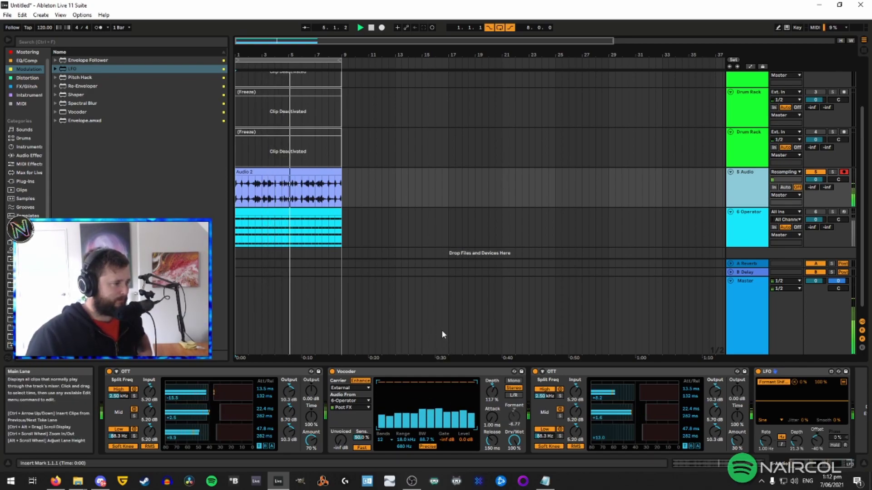
# Browse the sample library to the Mr. Bill Digital Loops folder within Mr Bill Samples and Digital Drums
pyautogui.click(28, 268)
pyautogui.scroll(-3, 113, 193)
pyautogui.scroll(10, 113, 192)
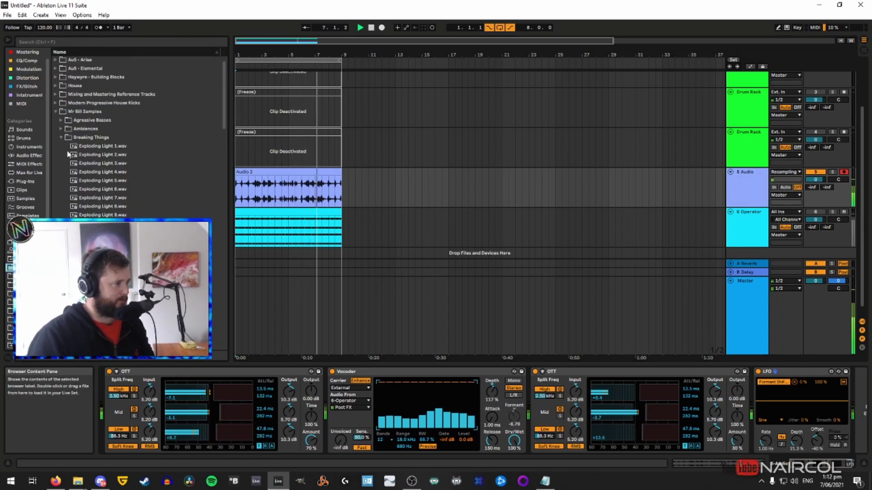
pyautogui.click(62, 143)
pyautogui.click(55, 120)
pyautogui.click(54, 121)
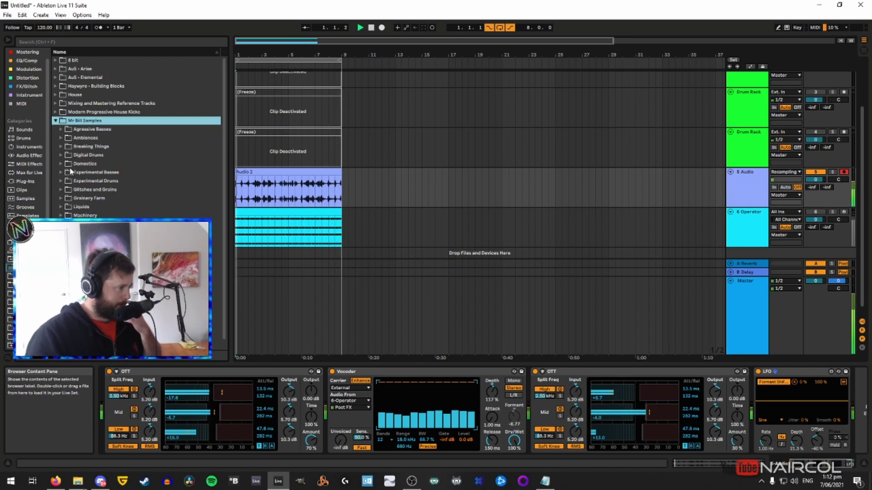
pyautogui.click(60, 155)
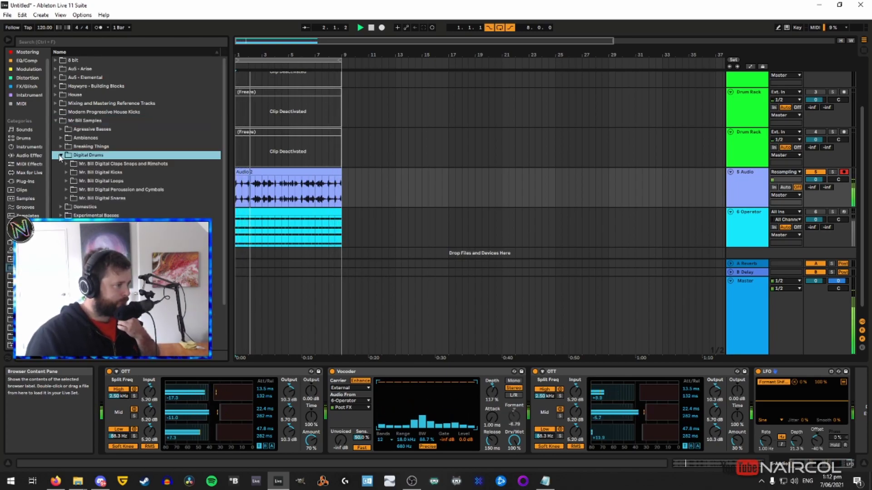
pyautogui.click(66, 181)
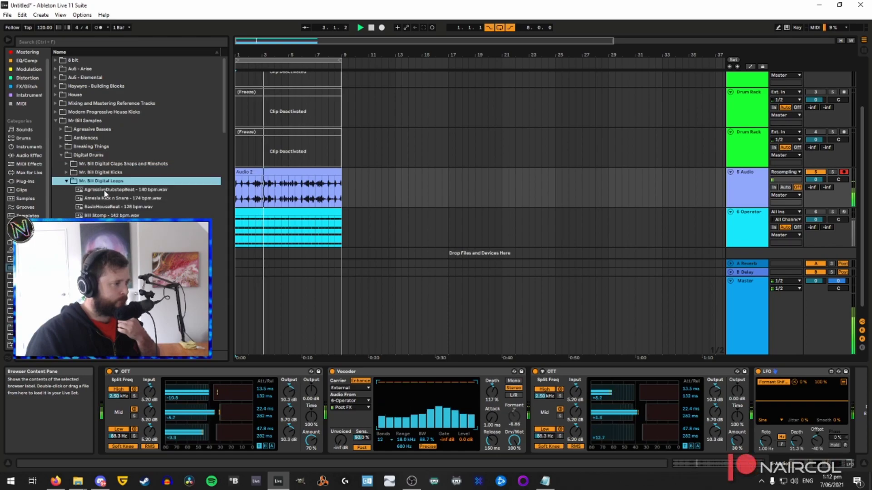
# Try the AgressiveDubstepBeat - 140 bpm loop as the modulator at the start of 5 Audio, listen to it, and undo the placement
pyautogui.moveTo(105, 189); pyautogui.dragTo(341, 171)
pyautogui.press('space')
pyautogui.press('space')
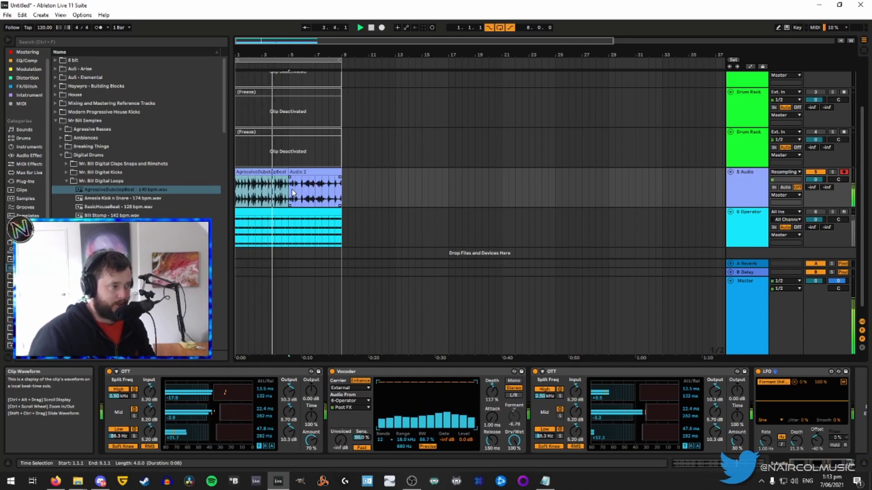
pyautogui.press('space')
pyautogui.hotkey('ctrl', 'z')
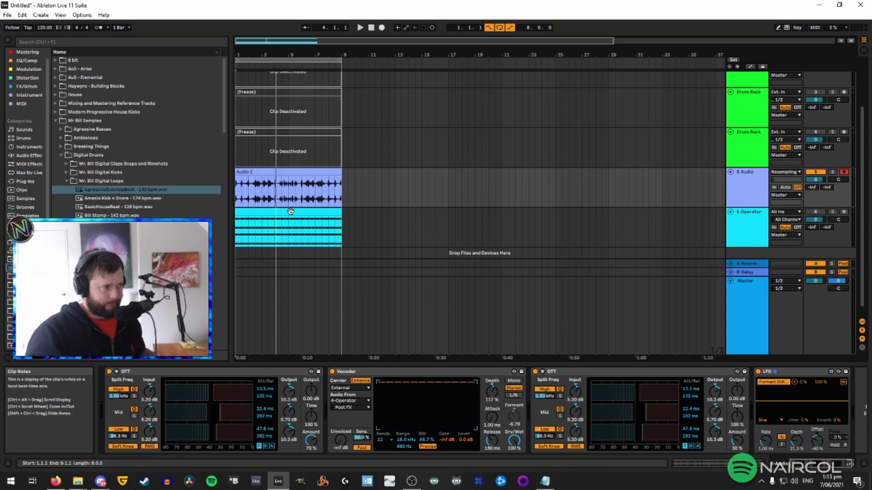
# Replace the chord clip on the Operator track with Jazz Progression 1 FMaj.alc from the Naircol MIDI folder
pyautogui.scroll(-1, 679, 218)
pyautogui.click(746, 214)
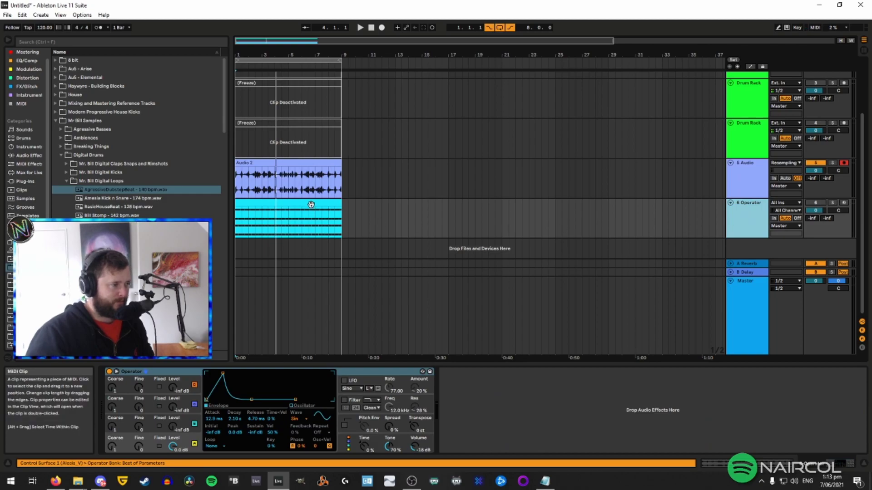
pyautogui.click(304, 219)
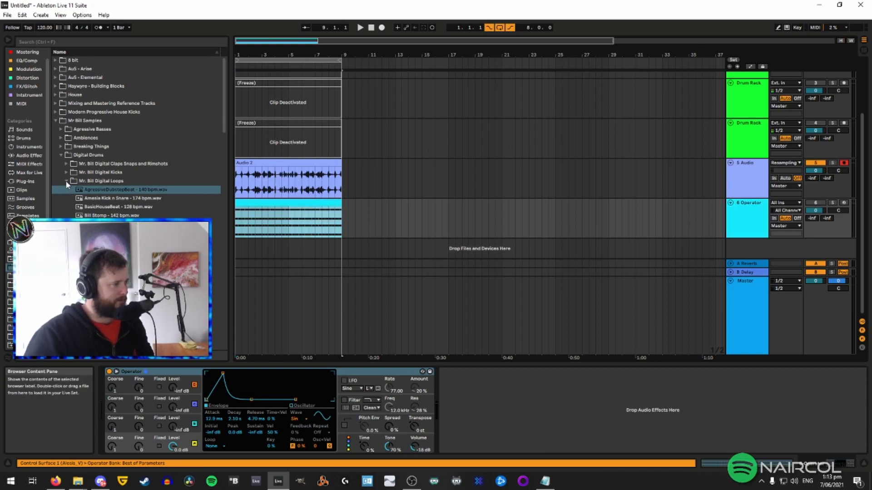
pyautogui.click(66, 181)
pyautogui.click(61, 155)
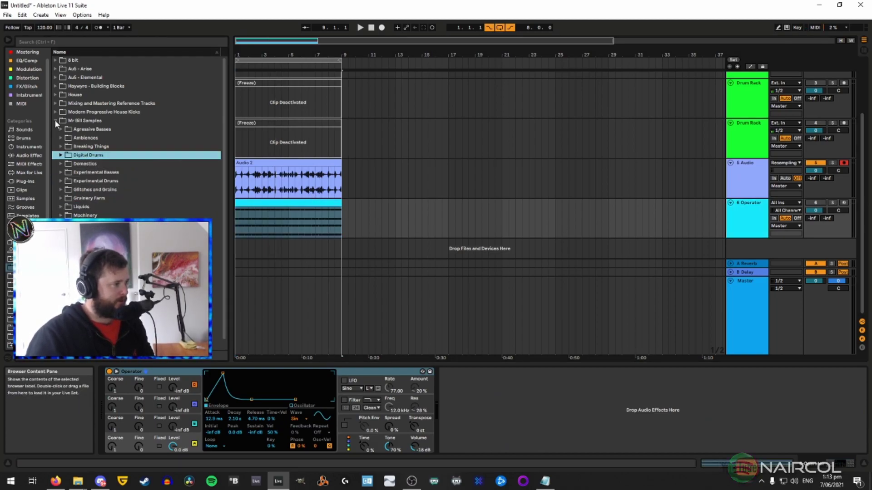
pyautogui.click(55, 121)
pyautogui.click(56, 146)
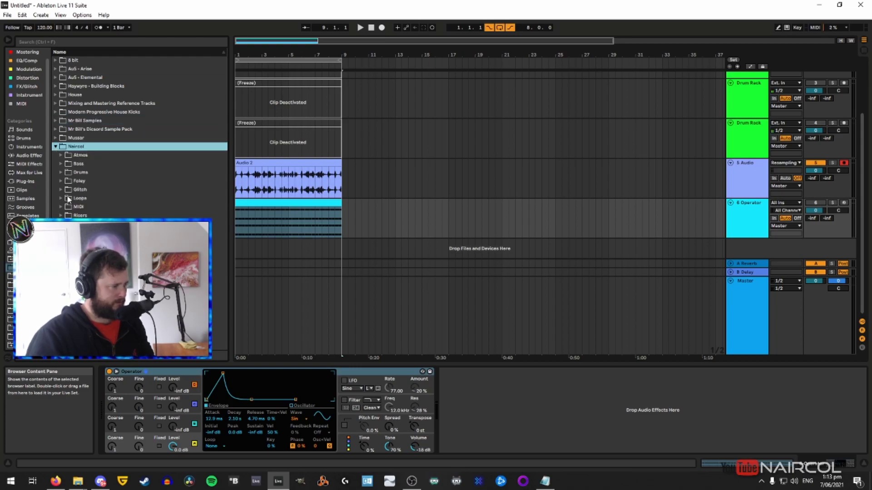
pyautogui.click(61, 207)
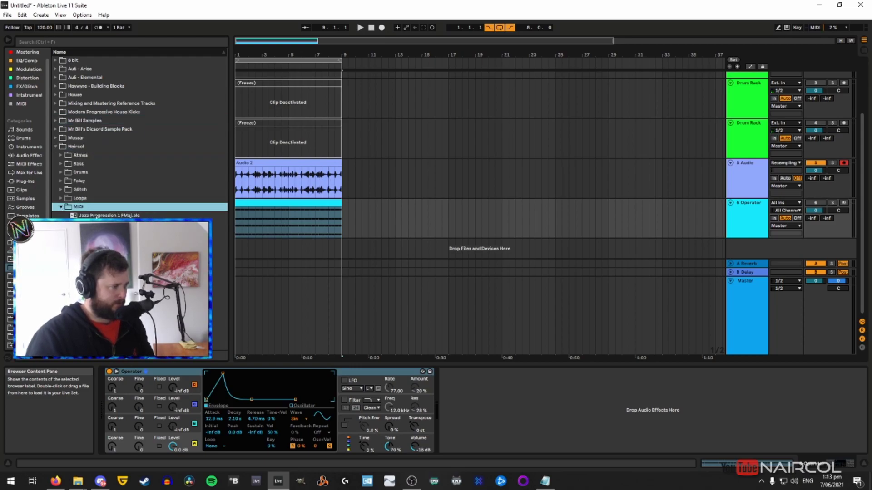
pyautogui.moveTo(103, 216); pyautogui.dragTo(238, 221)
# Play the loop and raise the sustain of Operator's volume envelope to -17 dB
pyautogui.press('space')
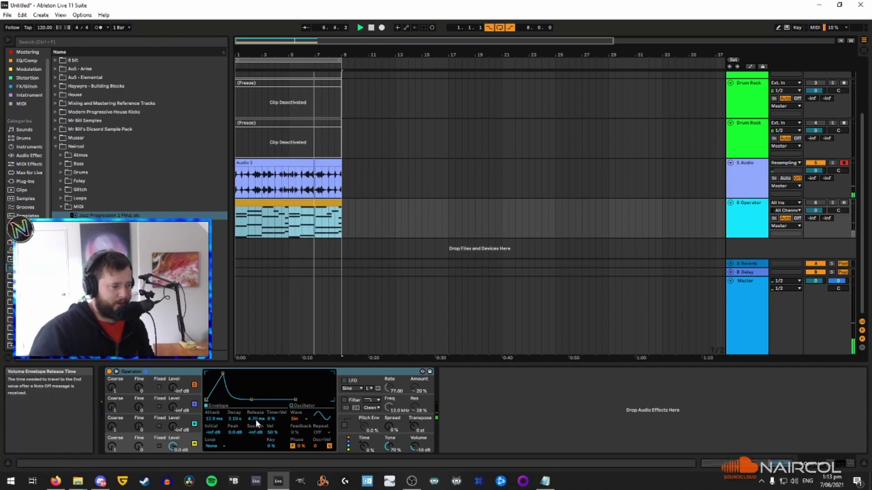
pyautogui.moveTo(254, 434); pyautogui.dragTo(254, 417)
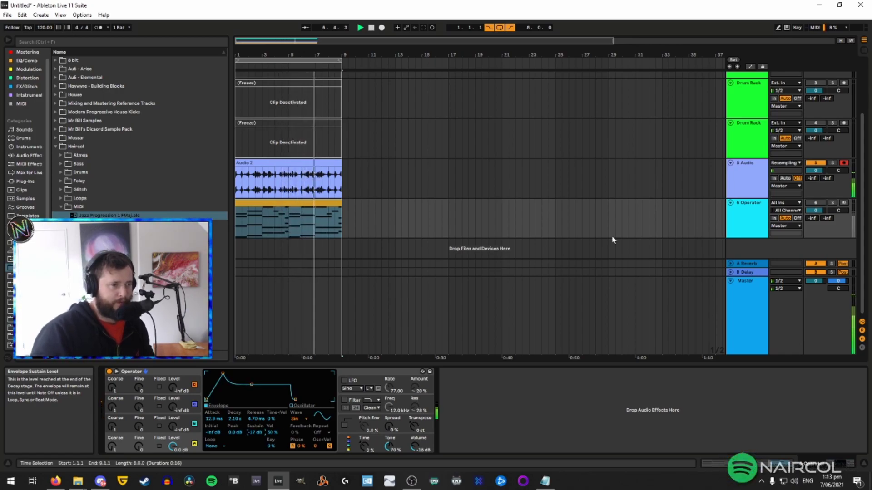
# Transpose every note of the chord clip on the Operator track up one octave
pyautogui.click(292, 220)
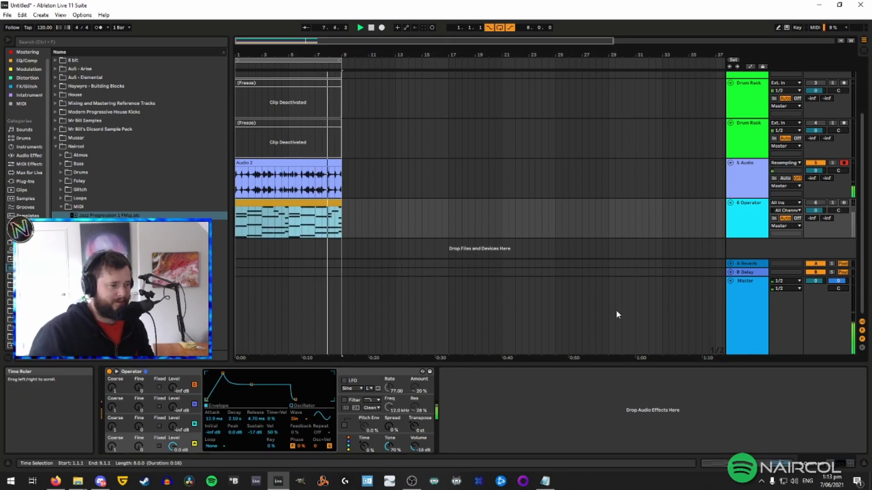
pyautogui.click(746, 191)
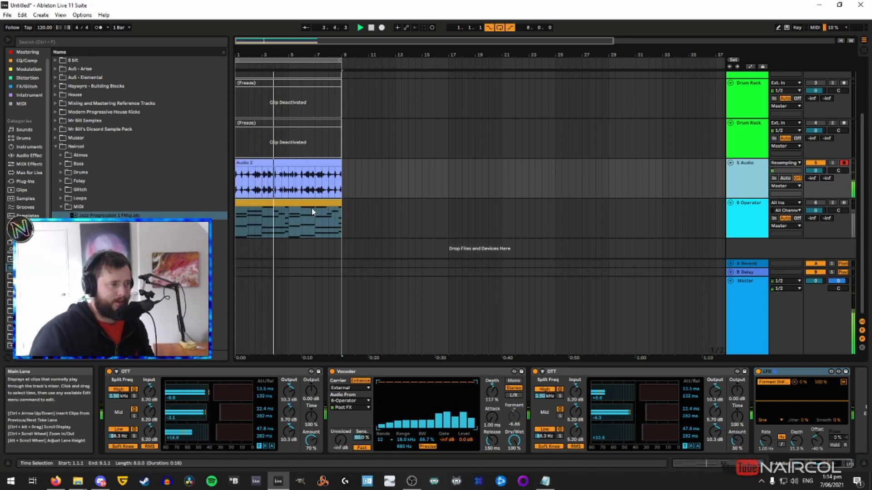
pyautogui.hotkey('shift', 'Tab')
pyautogui.moveTo(461, 363); pyautogui.dragTo(454, 207)
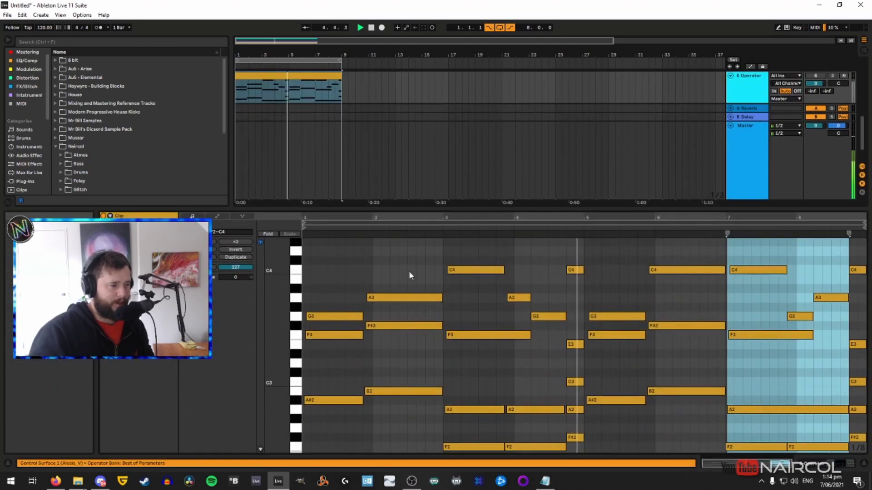
pyautogui.hotkey('ctrl', 's')
pyautogui.click(394, 250)
pyautogui.hotkey('shift', 'Up')
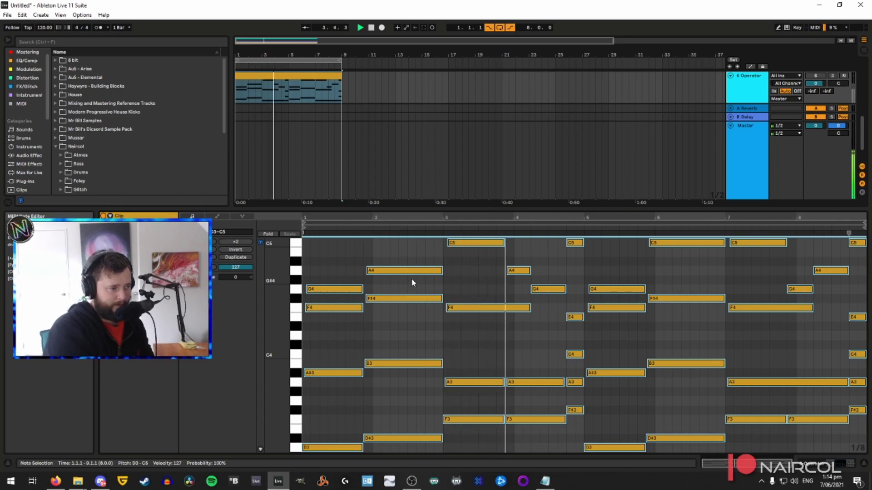
# Try the chord notes another octave higher while the loop plays, and bring them back down one octave
pyautogui.hotkey('shift', 'Up')
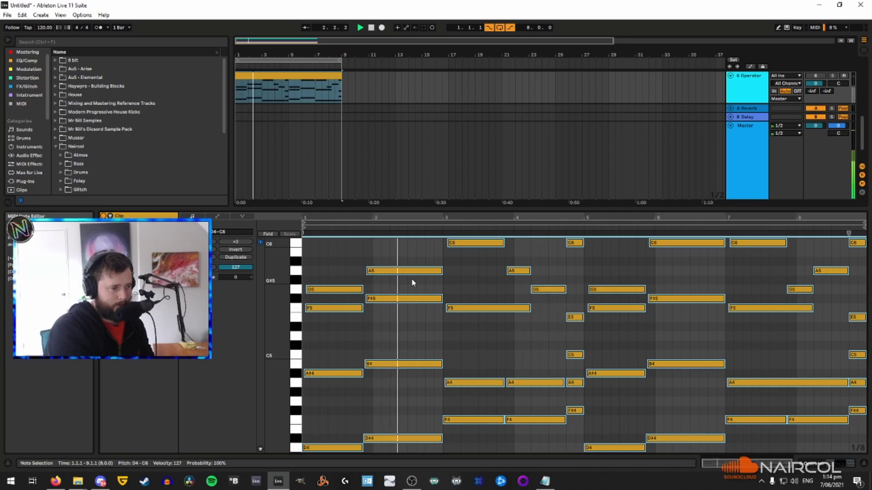
pyautogui.hotkey('shift', 'Down')
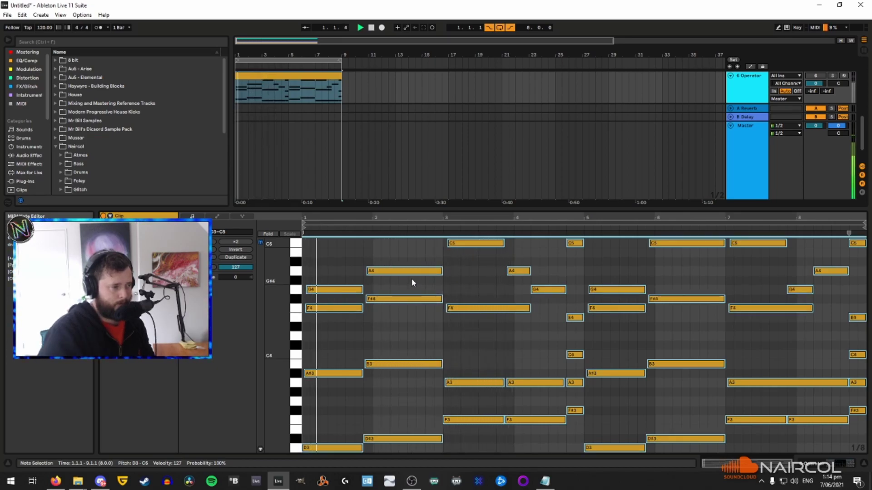
pyautogui.moveTo(397, 210); pyautogui.dragTo(397, 364)
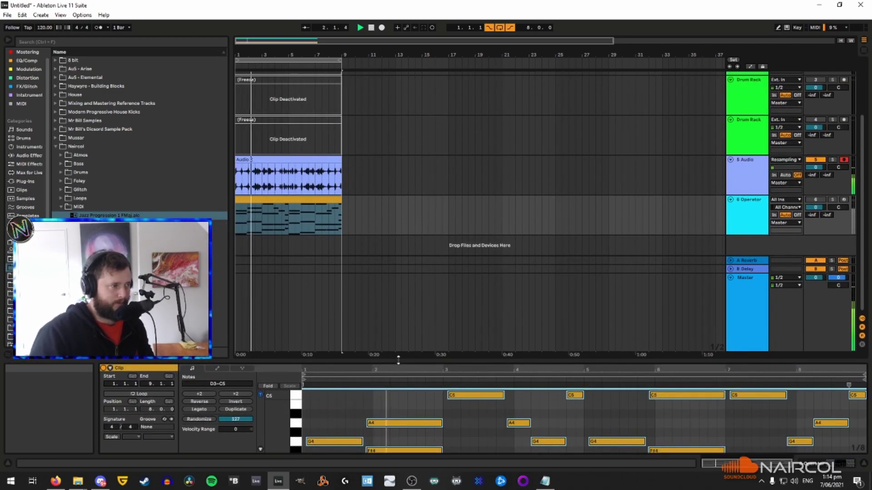
# Audition the Saw 8 and Saw D waveforms on Operator's oscillator during playback
pyautogui.click(746, 206)
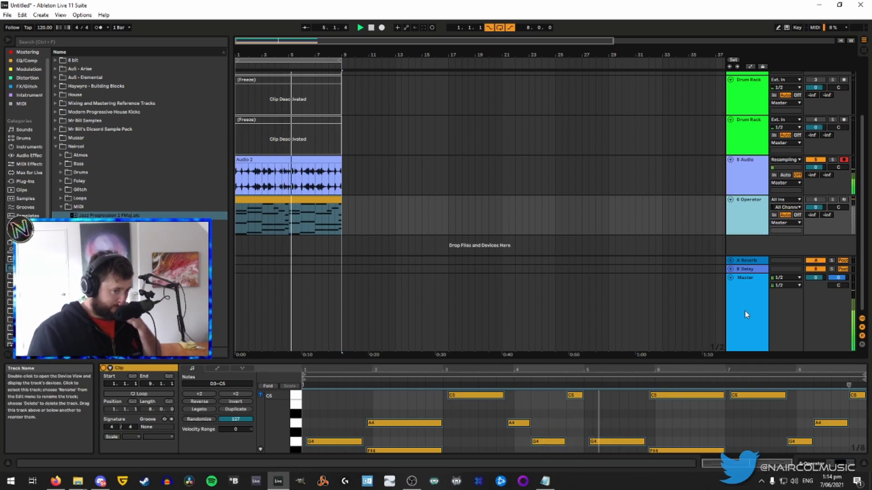
pyautogui.doubleClick(751, 219)
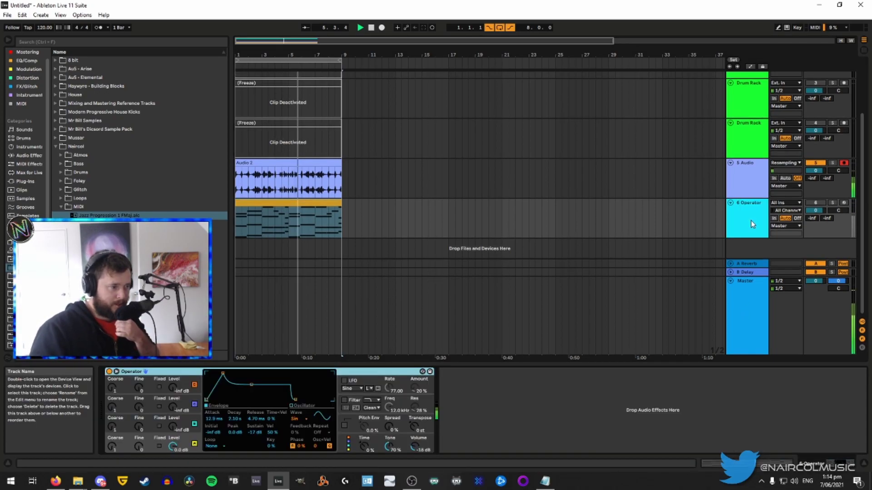
pyautogui.click(301, 418)
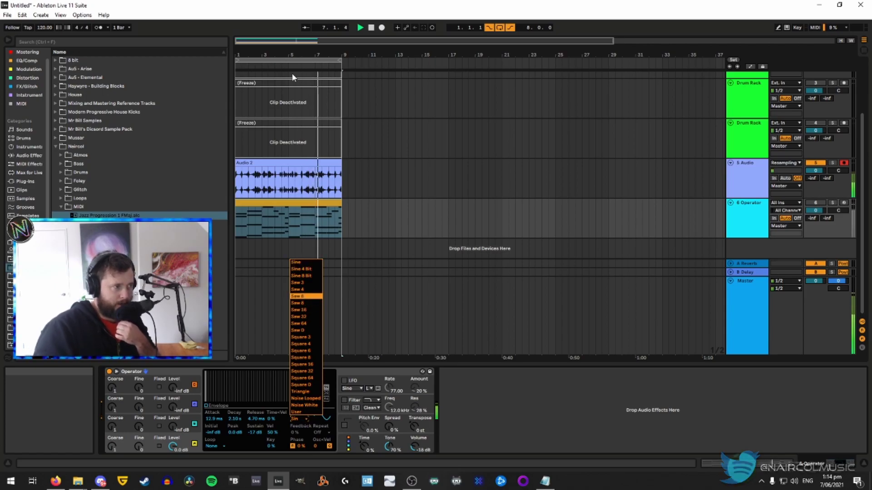
pyautogui.click(312, 303)
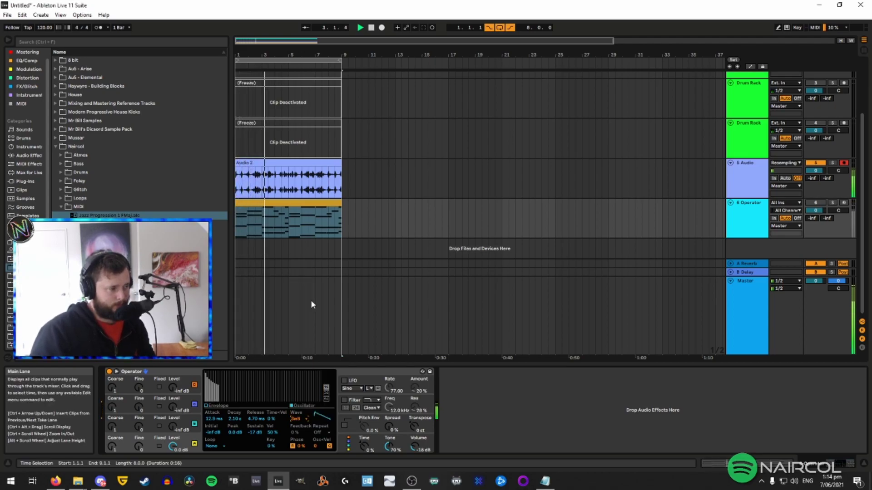
pyautogui.click(298, 420)
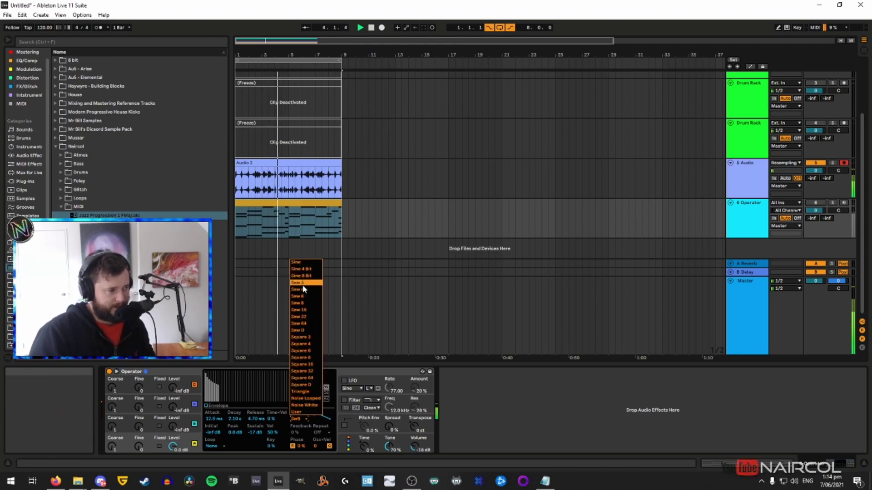
pyautogui.click(310, 331)
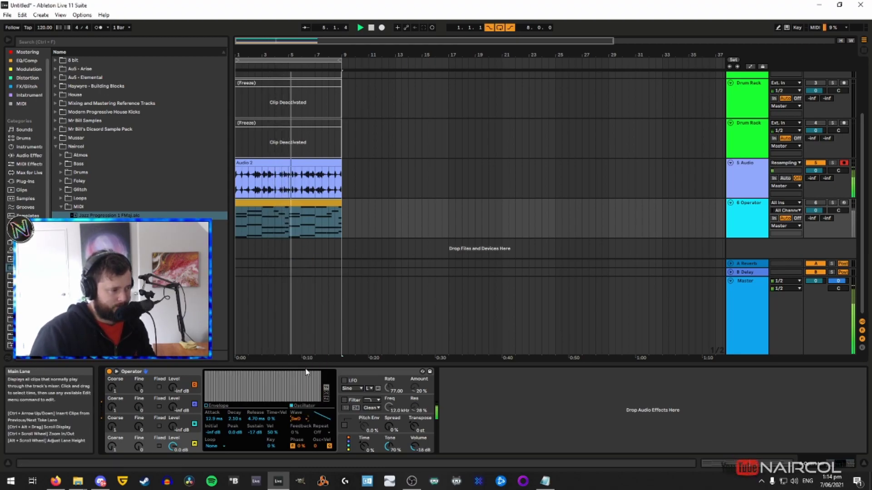
# Audition the Saw 3 and Sine 8 Bit waveforms on Operator's oscillator
pyautogui.click(297, 418)
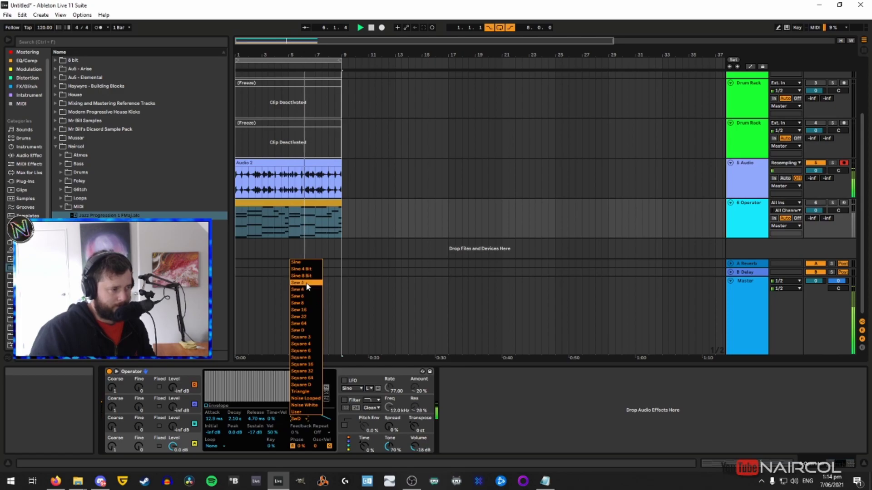
pyautogui.click(308, 282)
pyautogui.click(299, 421)
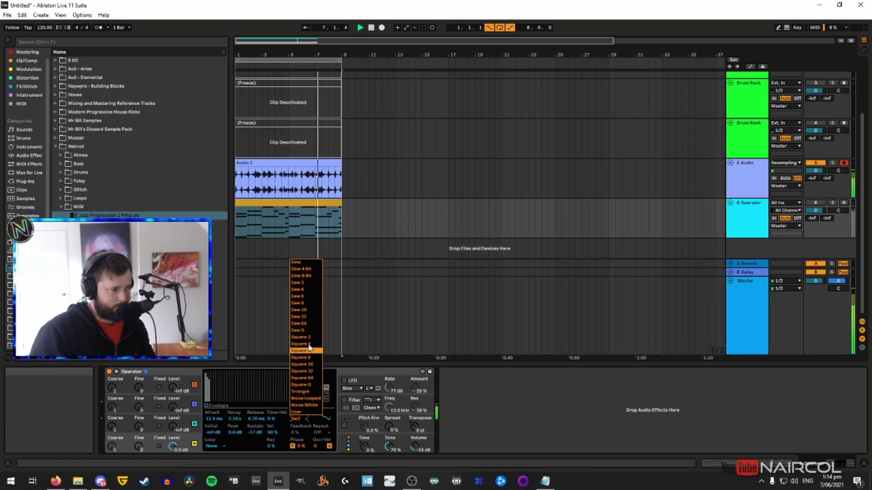
pyautogui.click(306, 275)
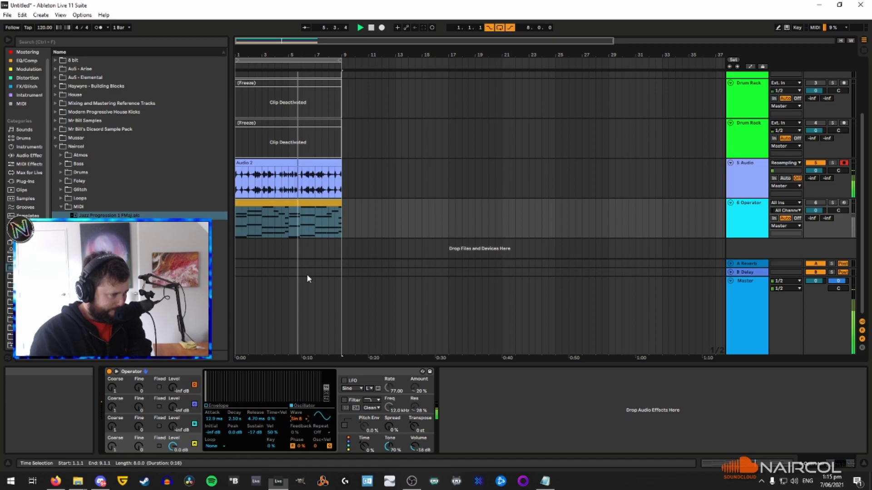
# Audition Square 64 and Square 3 on Operator's oscillator and switch its waveform to Saw 8
pyautogui.click(298, 419)
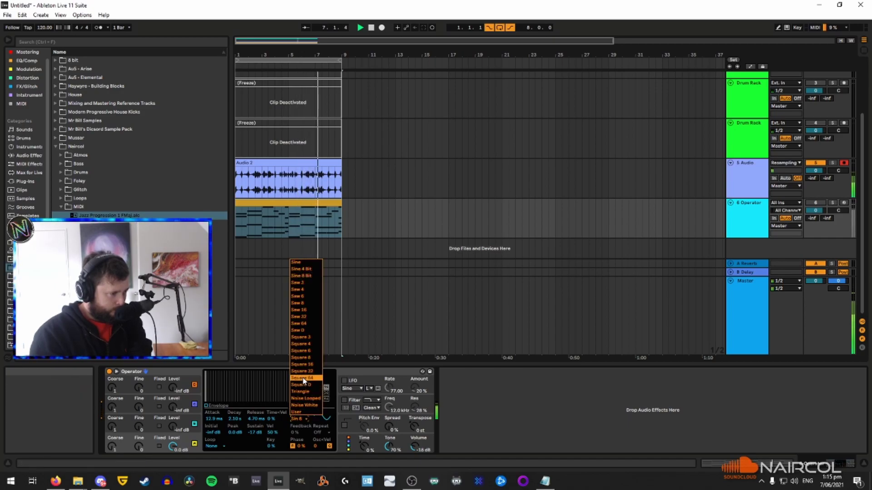
pyautogui.click(302, 378)
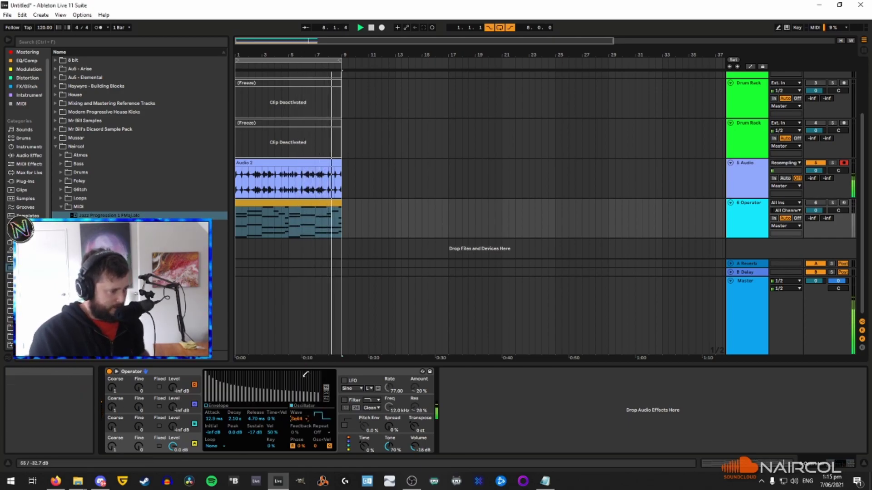
pyautogui.click(297, 418)
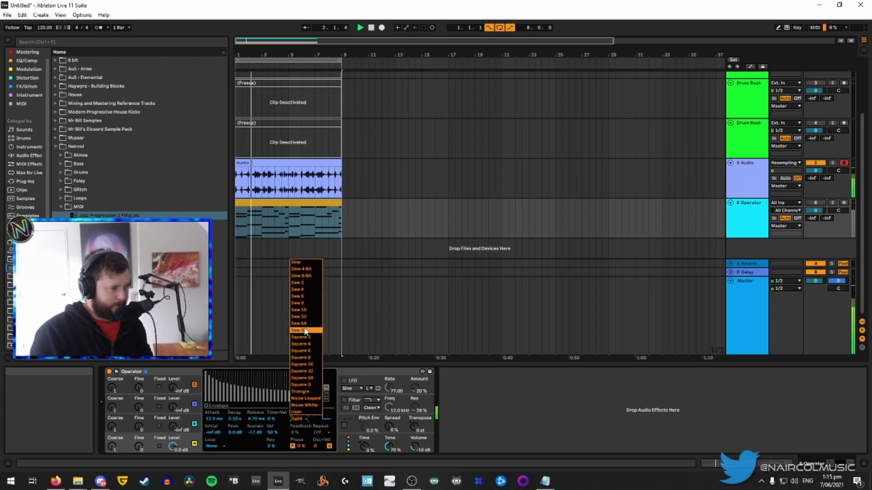
pyautogui.click(306, 336)
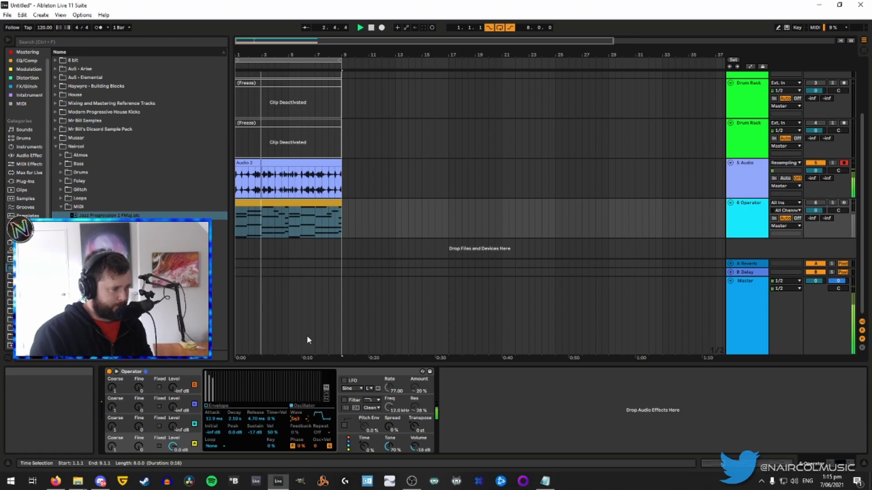
pyautogui.click(298, 421)
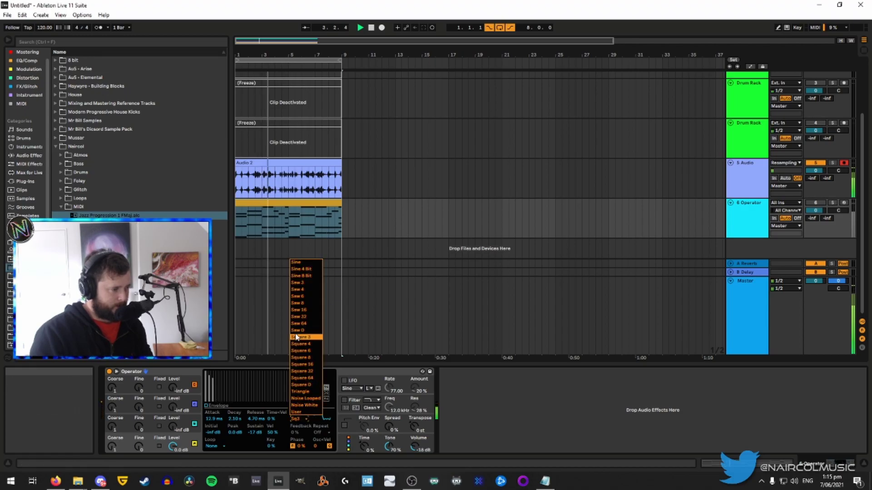
pyautogui.click(309, 301)
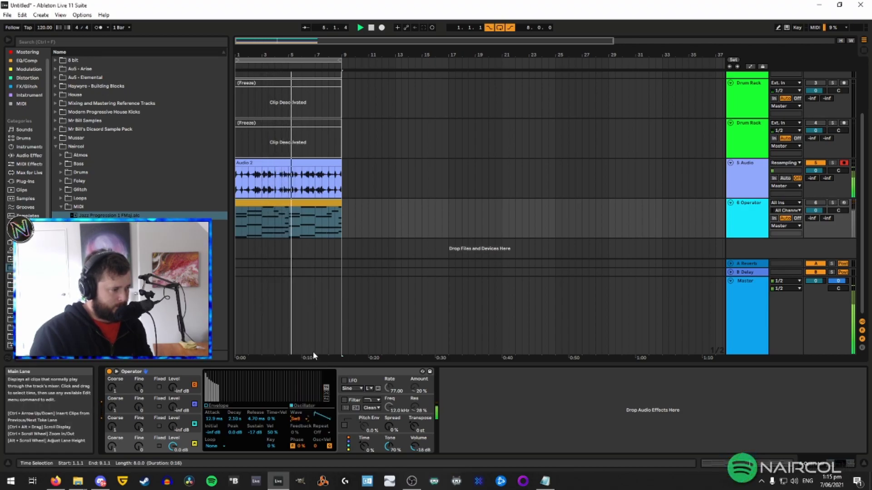
# Collapse the Naircol folder and add ValhallaVintageVerb from the FX/Glitch collection after Operator
pyautogui.click(56, 146)
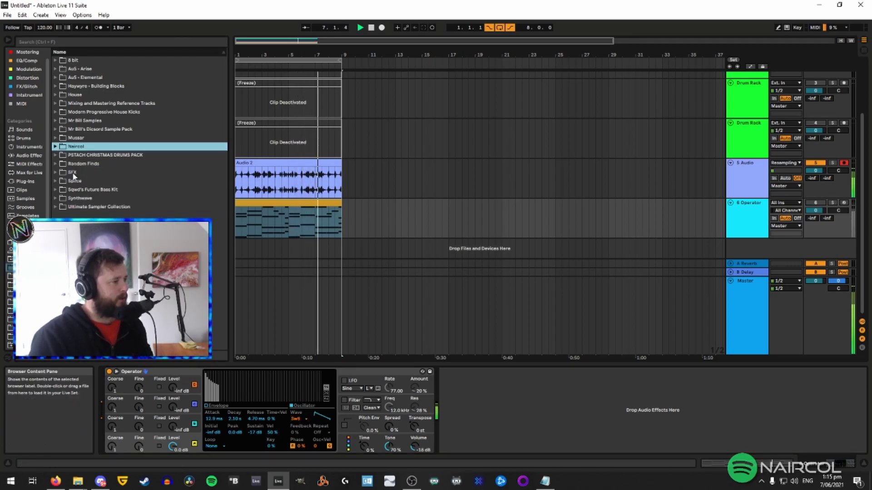
pyautogui.click(28, 86)
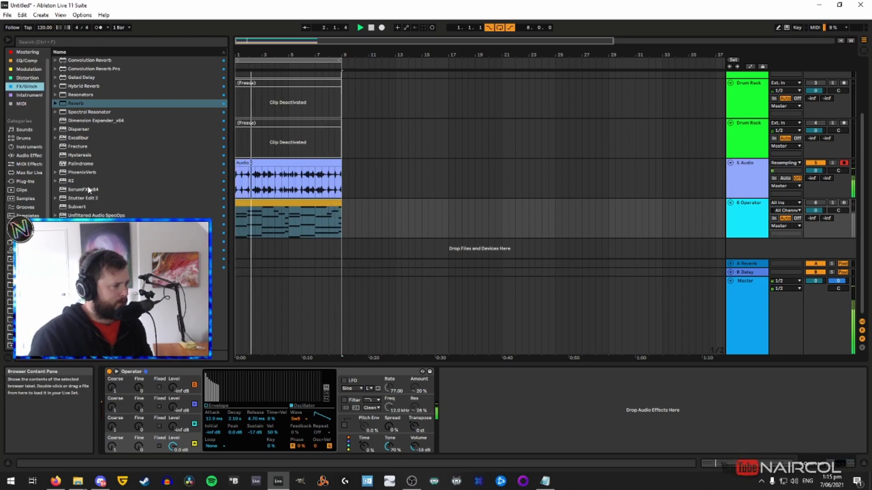
pyautogui.moveTo(76, 103); pyautogui.dragTo(439, 405)
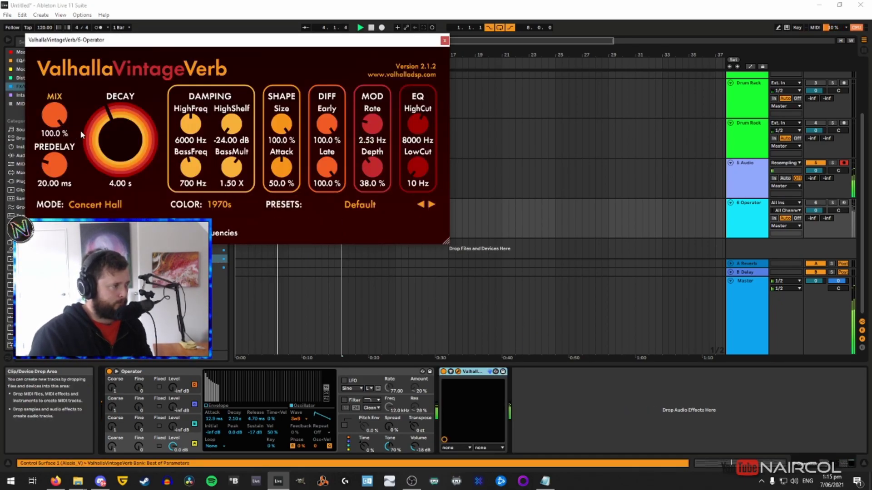
# Try the Operator track's reverb with 4.49 s decay, 73.54 ms predelay and mix at 71.6% and 100%, and delete it
pyautogui.moveTo(110, 126); pyautogui.dragTo(119, 127)
pyautogui.moveTo(56, 165); pyautogui.dragTo(61, 150)
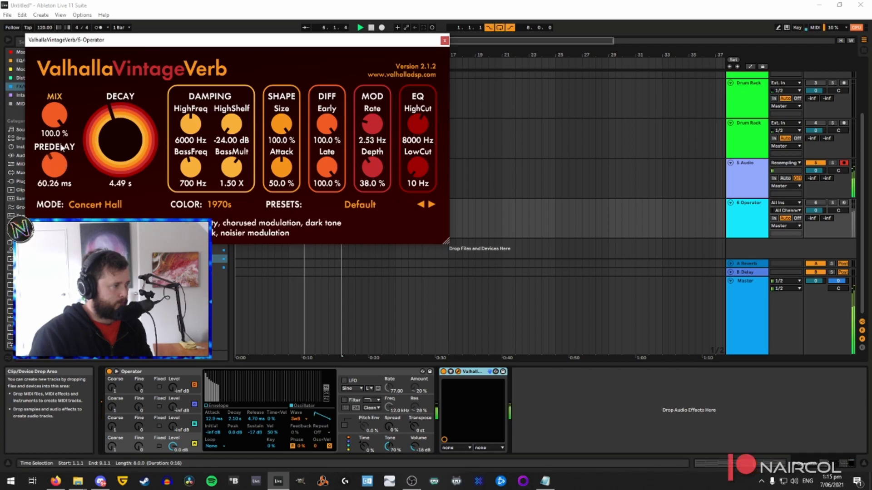
pyautogui.moveTo(54, 116); pyautogui.dragTo(55, 126)
pyautogui.press('space')
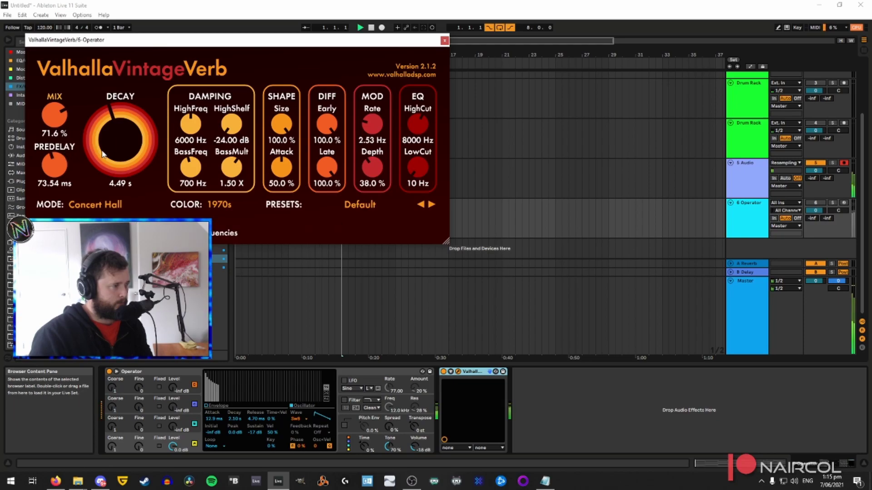
pyautogui.moveTo(56, 119); pyautogui.dragTo(56, 79)
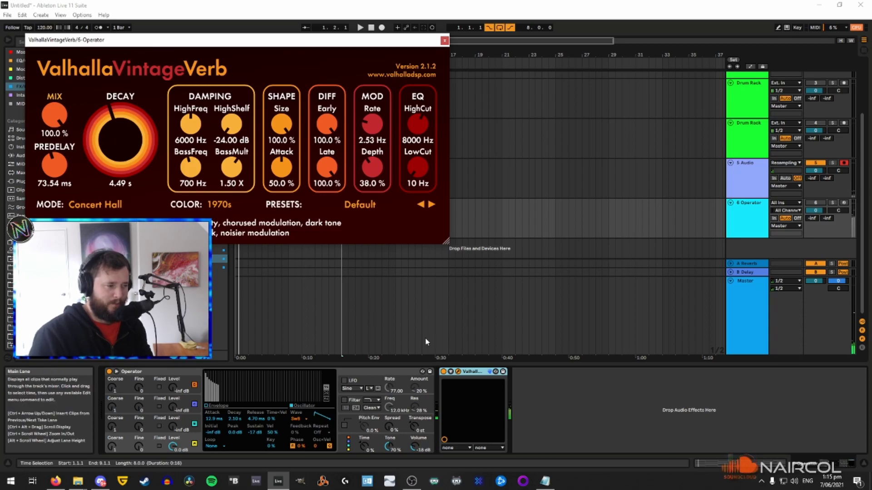
pyautogui.click(445, 41)
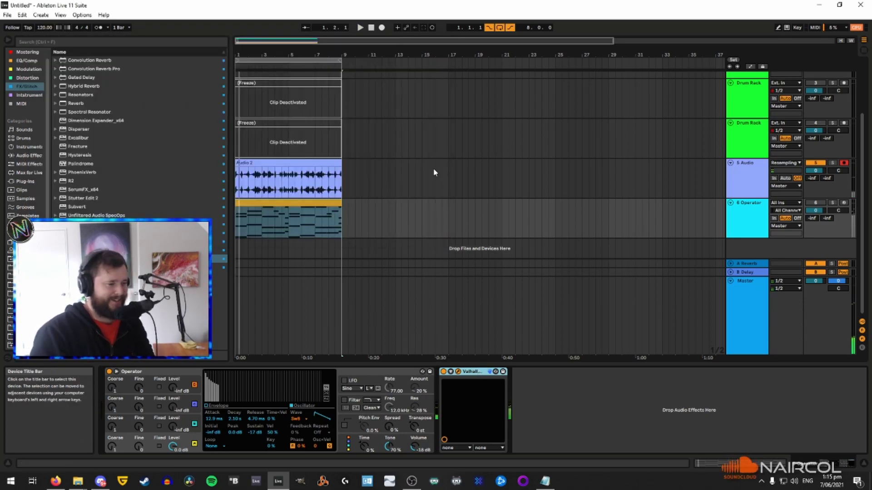
pyautogui.press('Delete')
# Add ValhallaVintageVerb at the end of the 5 Audio chain and set its mix to 62.8% during playback
pyautogui.click(750, 190)
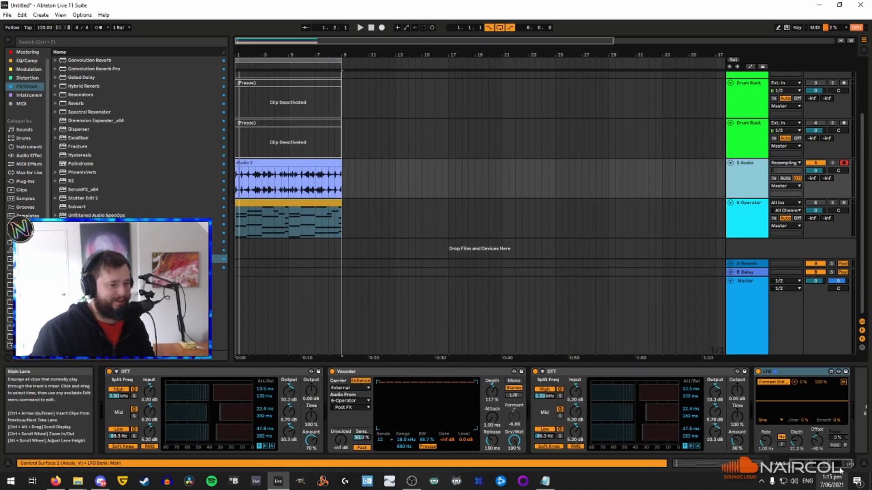
pyautogui.moveTo(220, 259); pyautogui.dragTo(819, 391)
pyautogui.press('space')
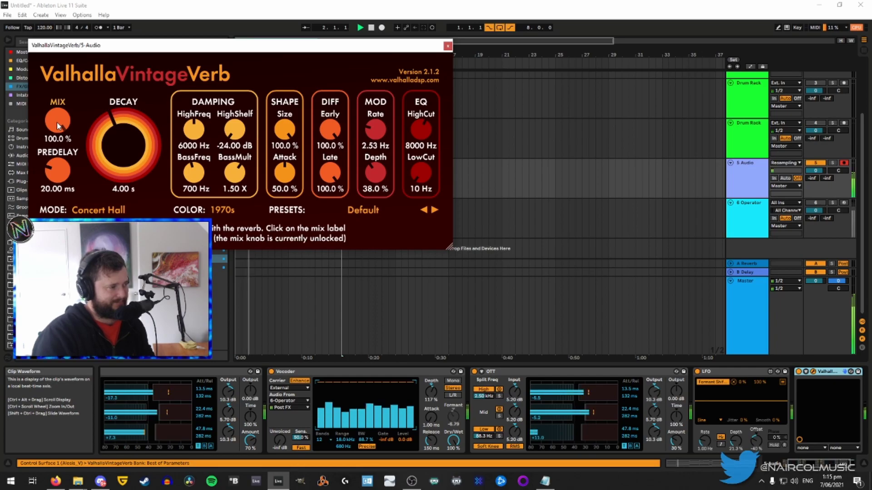
pyautogui.moveTo(56, 123); pyautogui.dragTo(69, 169)
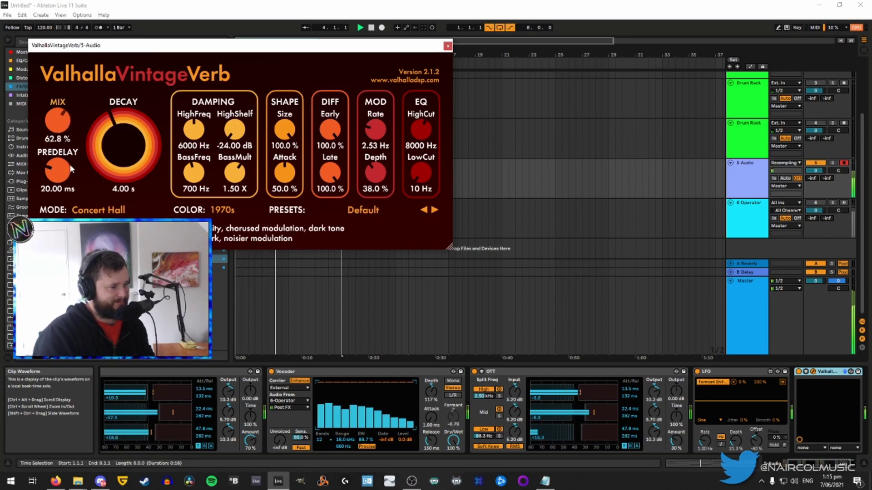
# Set the waveform of Operator's oscillator to Sine
pyautogui.click(726, 236)
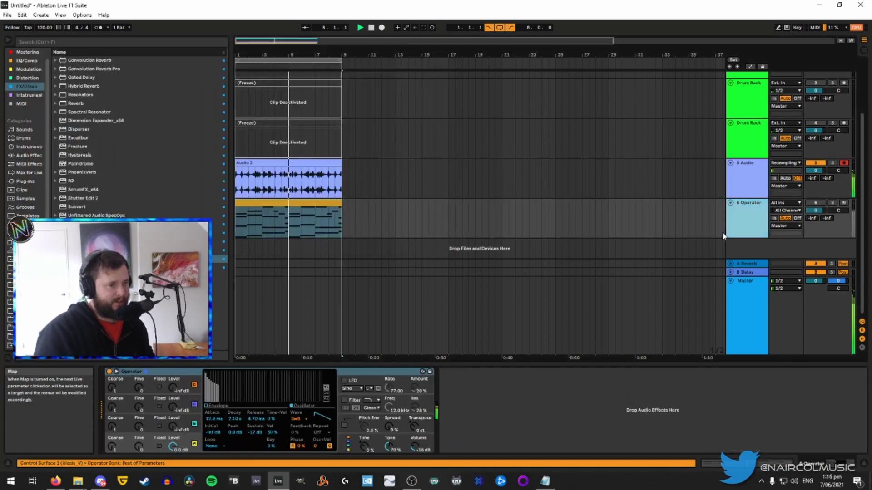
pyautogui.click(299, 418)
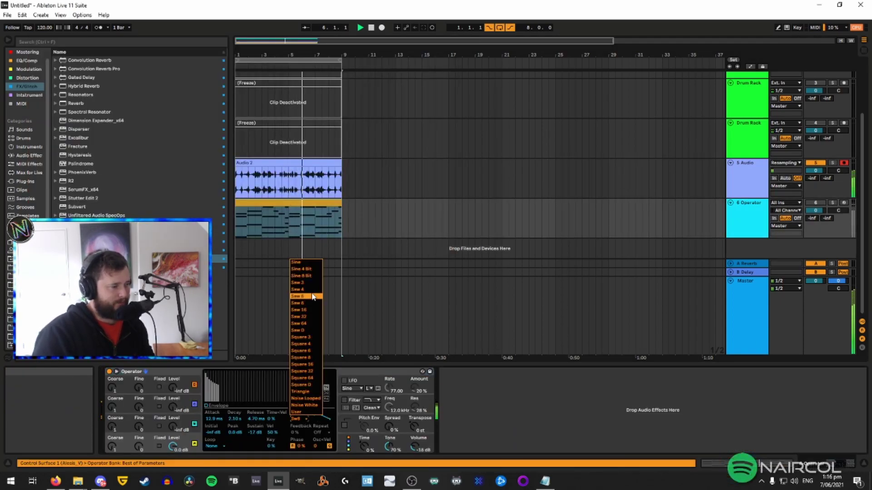
pyautogui.click(307, 263)
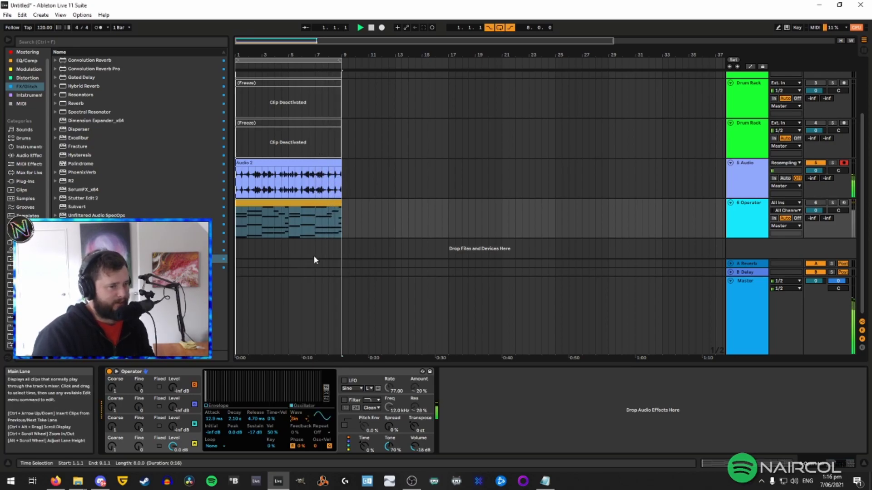
# Show the 5 Audio track's device chain and hide the ValhallaVintageVerb window
pyautogui.click(746, 216)
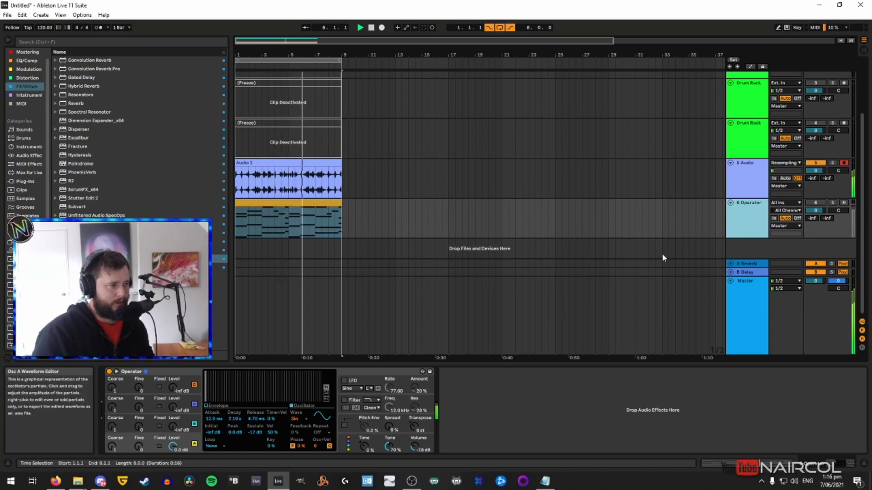
pyautogui.press('Up')
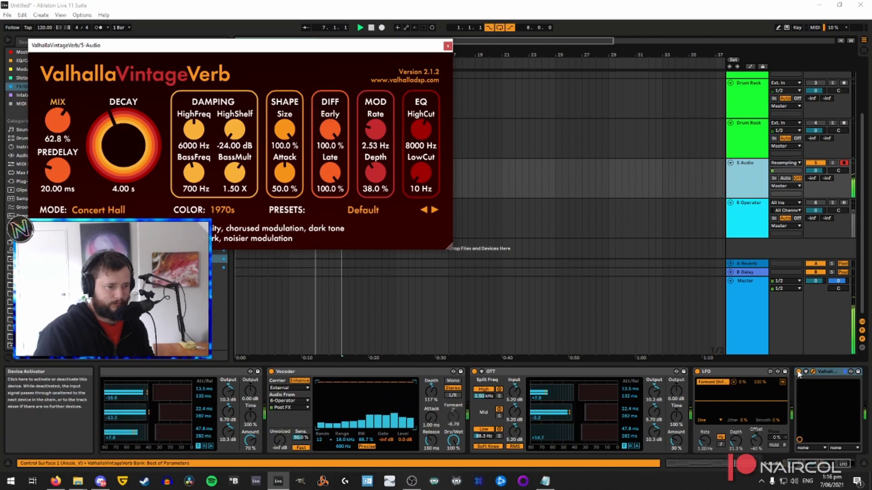
pyautogui.click(545, 140)
pyautogui.hotkey('ctrl', 'alt', 'p')
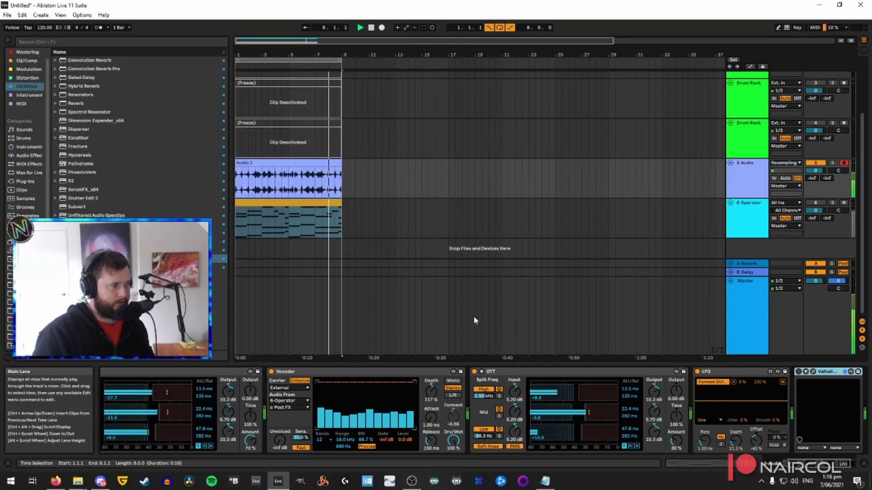
# Add Wider at the end of the 5 Audio chain with its width at 101%, and toggle it to compare the sound
pyautogui.moveTo(808, 468); pyautogui.dragTo(817, 467)
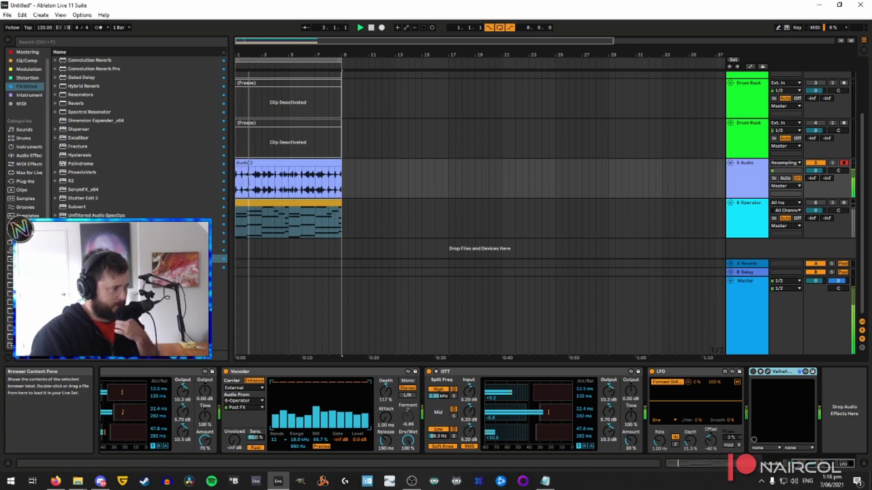
pyautogui.moveTo(606, 382); pyautogui.dragTo(841, 408)
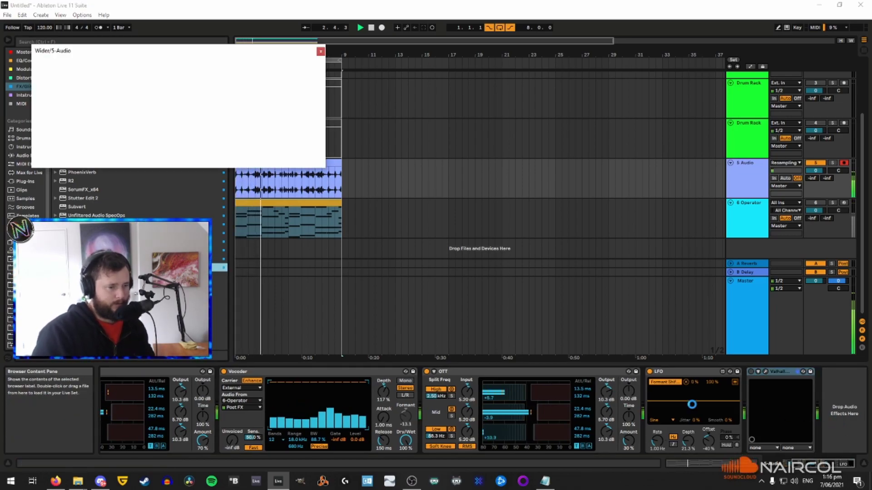
pyautogui.moveTo(188, 117); pyautogui.dragTo(303, 110)
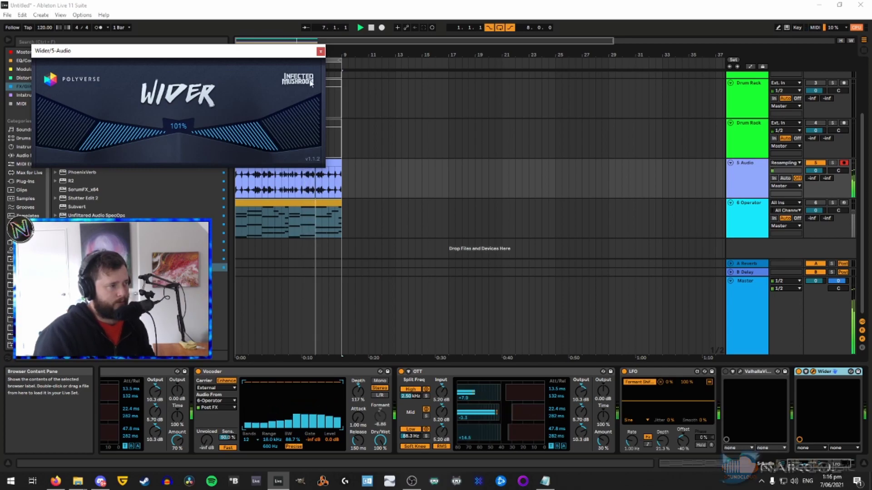
pyautogui.click(321, 52)
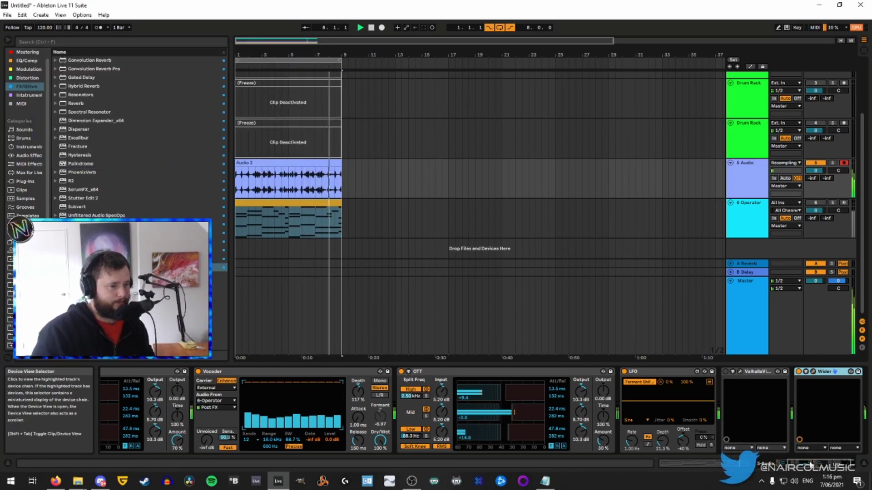
pyautogui.hscroll(2, 740, 398)
pyautogui.click(753, 371)
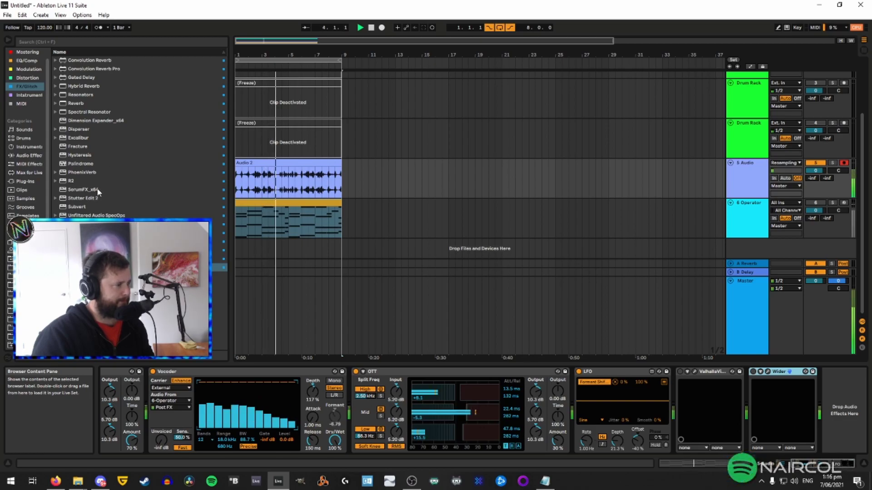
# Add Dimension Expander_x64 at the end of the chain, toggle it to compare, and move ValhallaVintageVerb directly after Wider
pyautogui.doubleClick(95, 121)
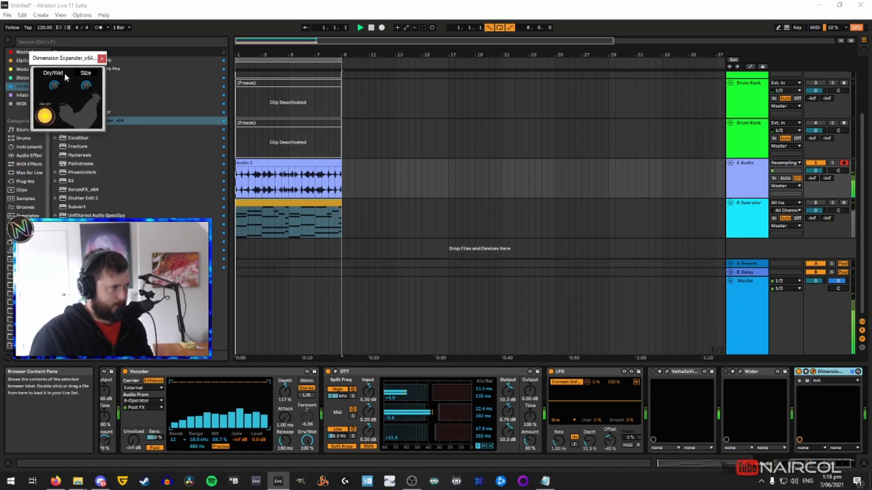
pyautogui.click(798, 372)
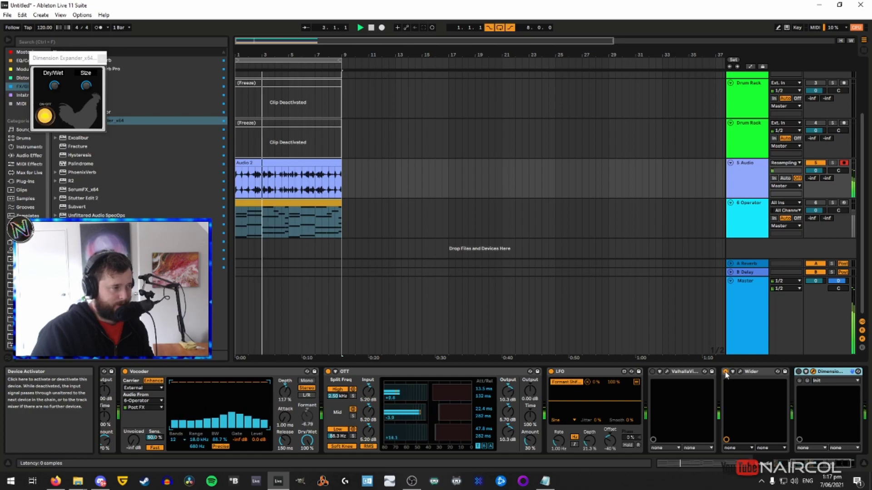
pyautogui.click(103, 58)
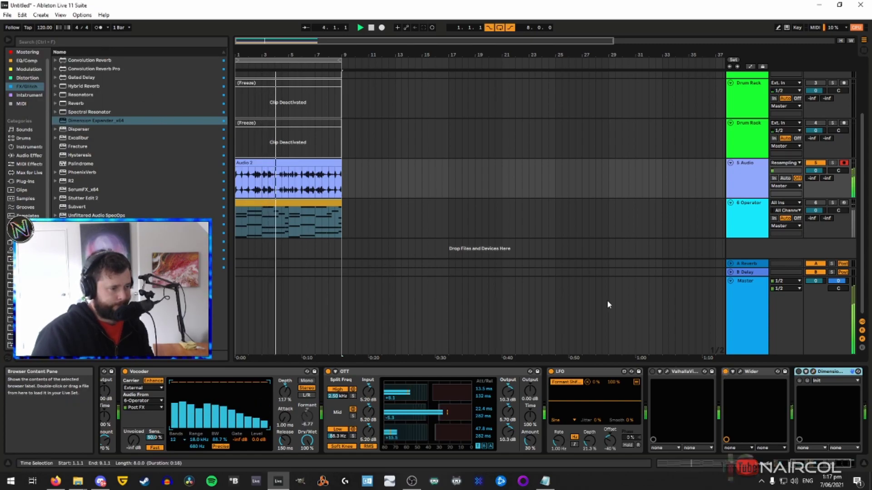
pyautogui.scroll(-2, 631, 390)
pyautogui.moveTo(639, 372); pyautogui.dragTo(738, 388)
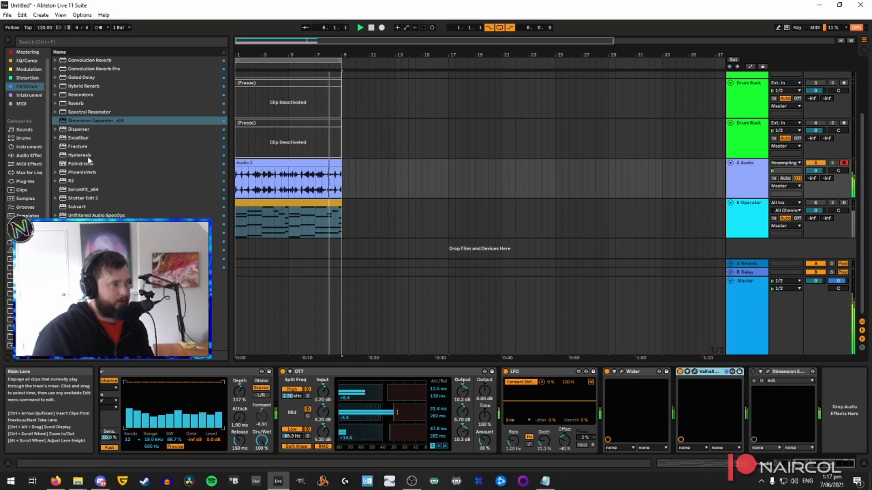
# Add Auto Filter from the EQ/Comp collection to the end of the 5 Audio chain
pyautogui.click(27, 60)
pyautogui.click(56, 130)
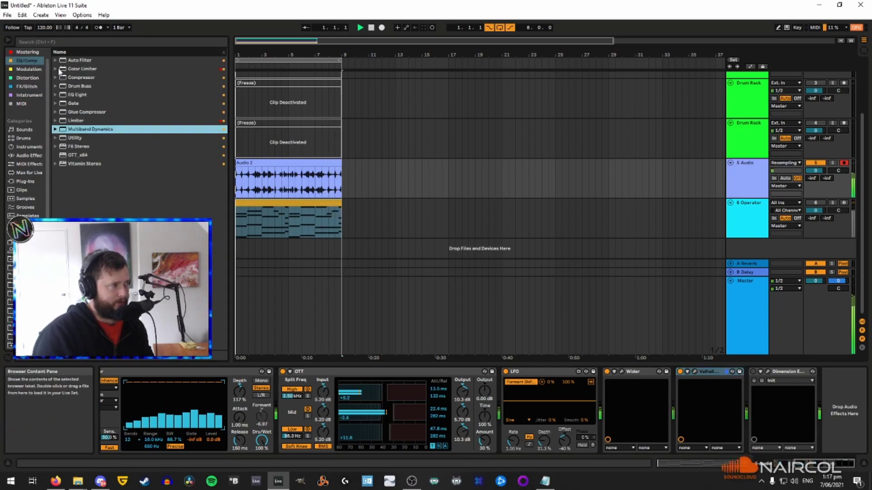
pyautogui.press('space')
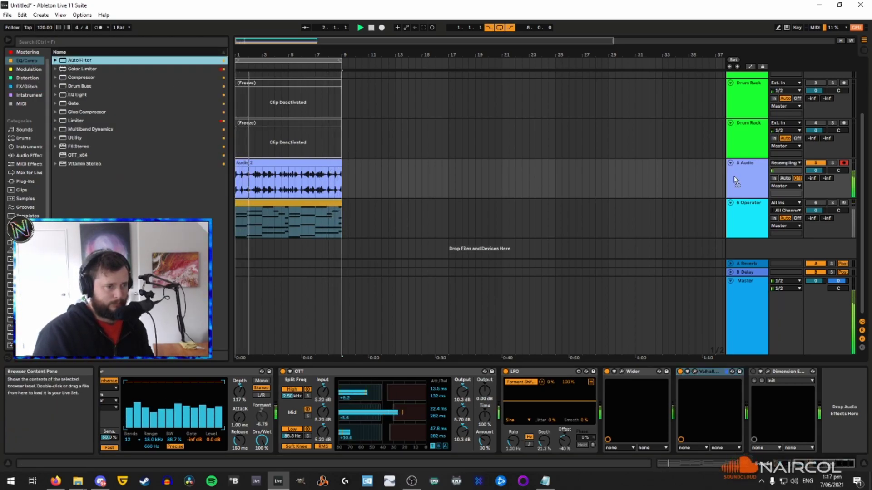
pyautogui.press('Return')
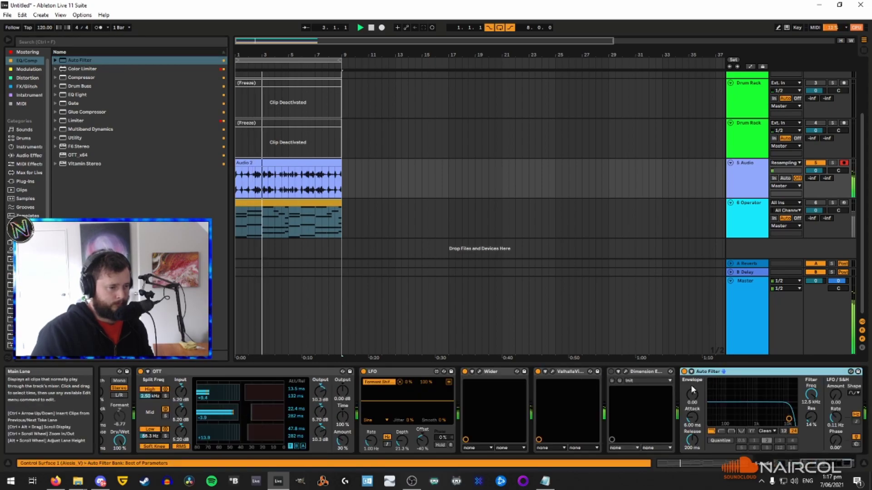
# Sweep the Auto Filter's cutoff during playback, first plain and again with raised resonance, ending at a cutoff of 17.0 kHz
pyautogui.moveTo(811, 394); pyautogui.dragTo(811, 442)
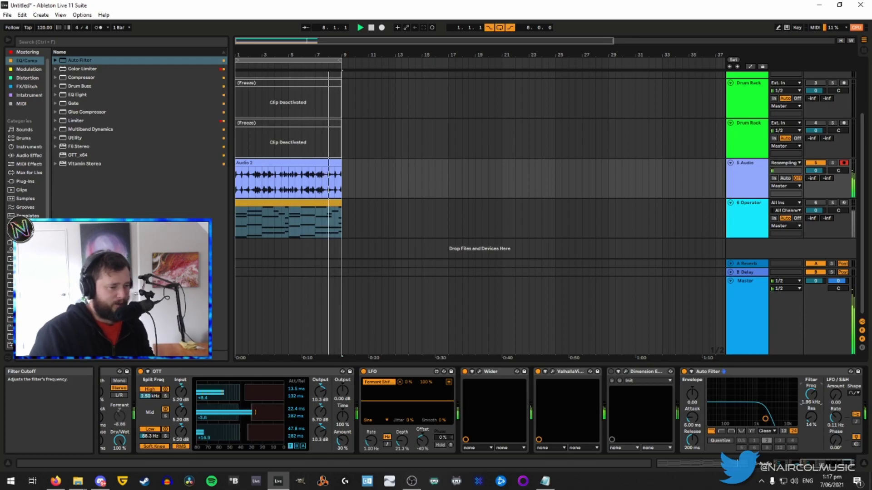
pyautogui.moveTo(811, 443); pyautogui.dragTo(811, 441)
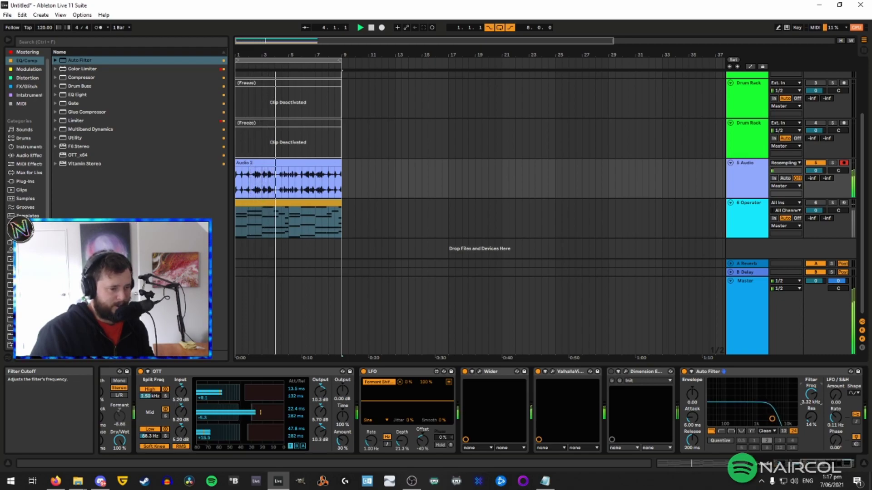
pyautogui.moveTo(811, 394); pyautogui.dragTo(811, 383)
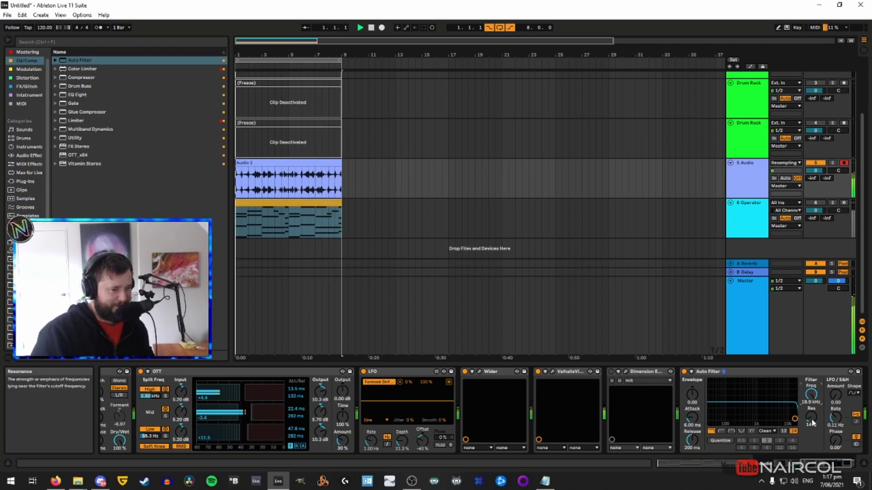
pyautogui.moveTo(812, 422)
pyautogui.mouseDown()
pyautogui.moveTo(811, 404)
pyautogui.moveTo(811, 421)
pyautogui.mouseUp()
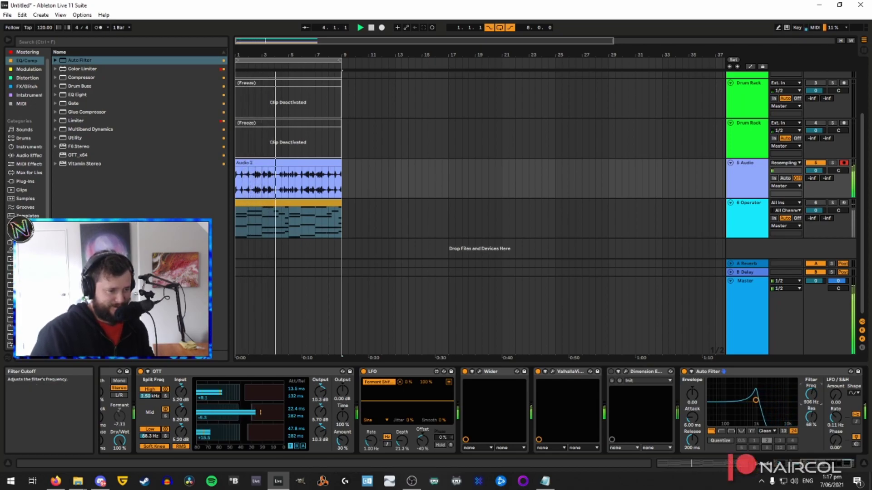
pyautogui.moveTo(753, 403); pyautogui.dragTo(793, 403)
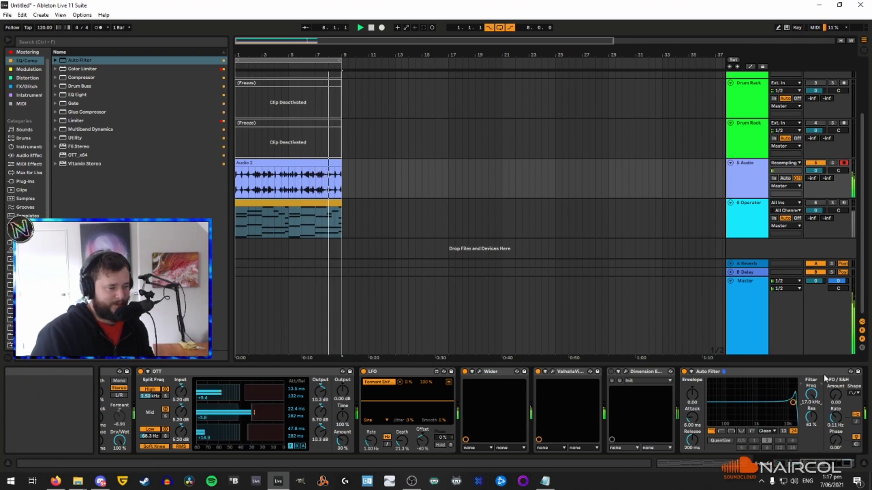
# Select the MIDI clip on the 6 Operator track and stop playback
pyautogui.click(290, 222)
pyautogui.press('space')
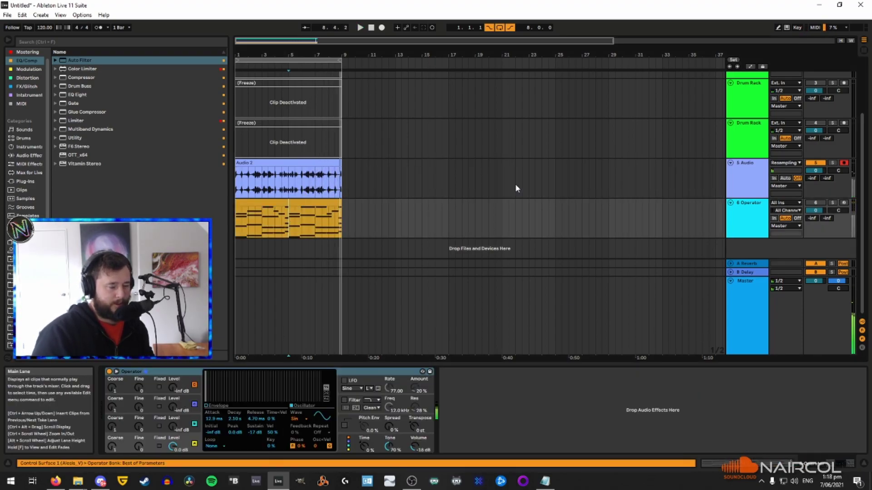